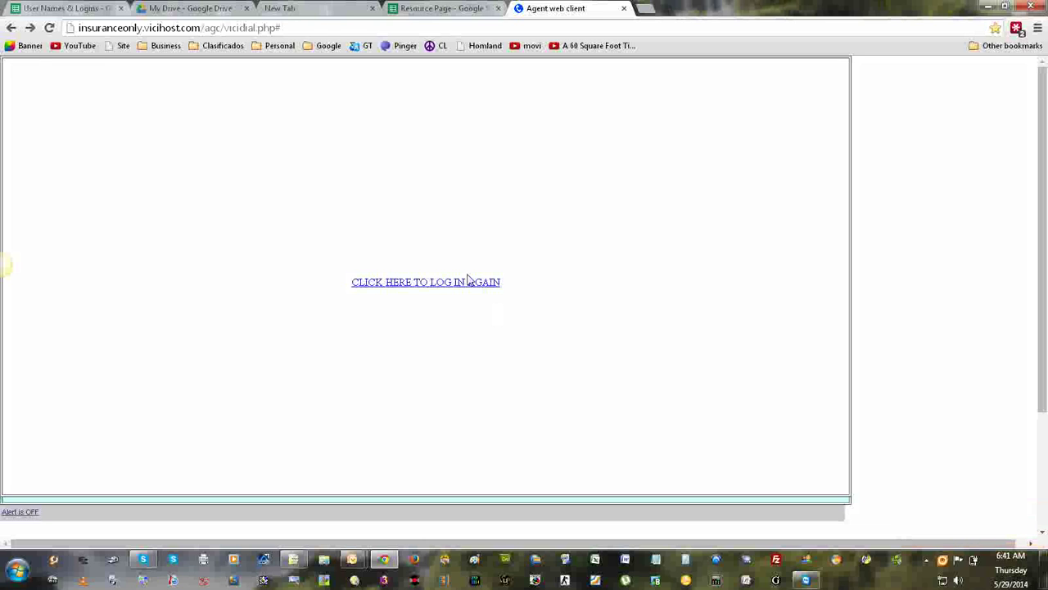
Reopen the login form and log in to campaign 100 - Merchant Processing.
left_click(469, 284)
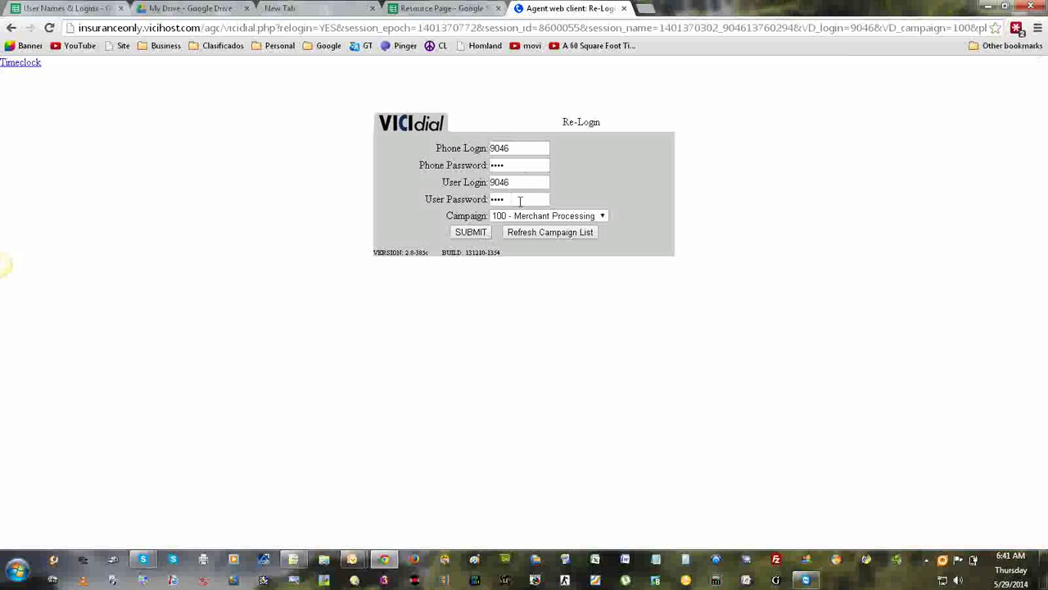
left_click(513, 218)
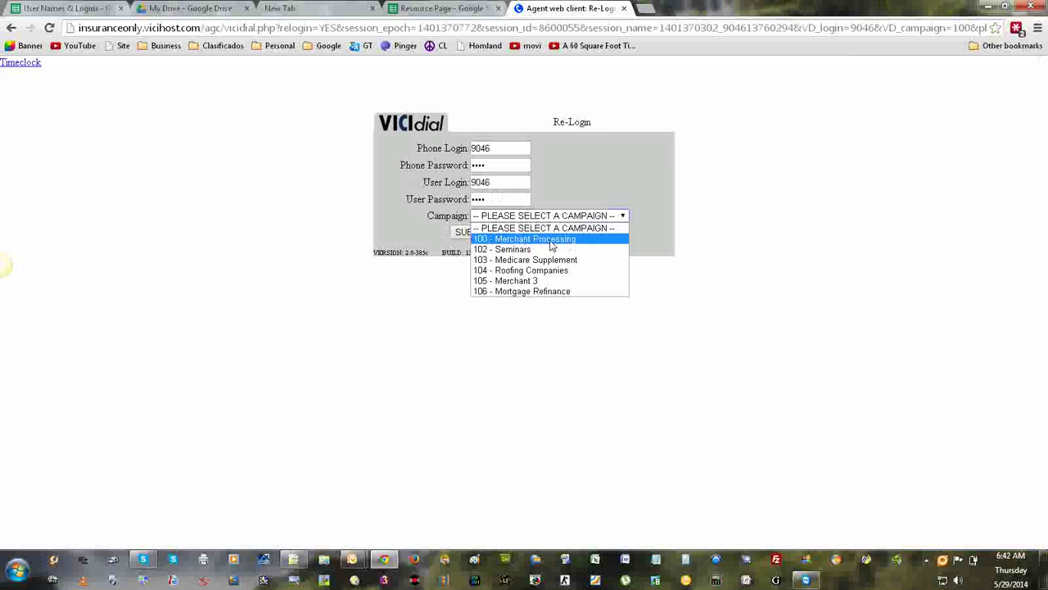
left_click(551, 240)
left_click(473, 232)
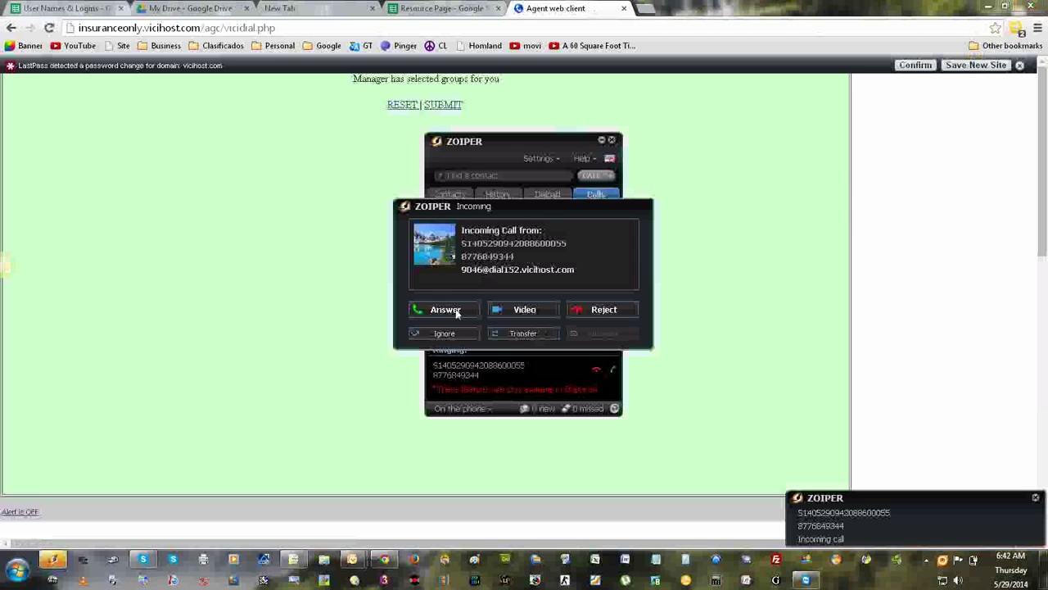
Answer the dialer's incoming call in Zoiper and close the Zoiper window.
left_click(453, 309)
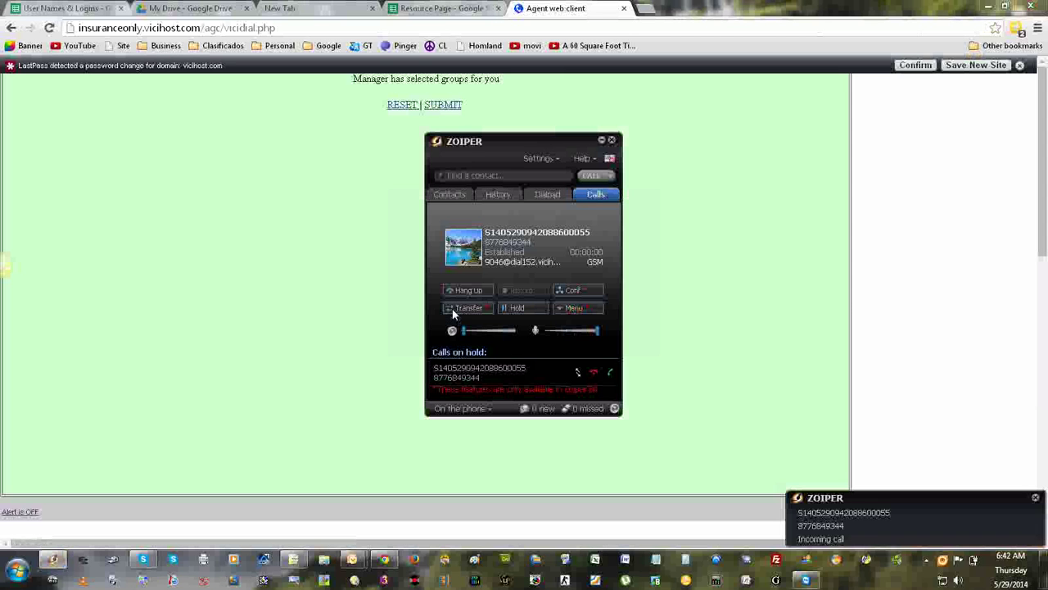
left_click(602, 141)
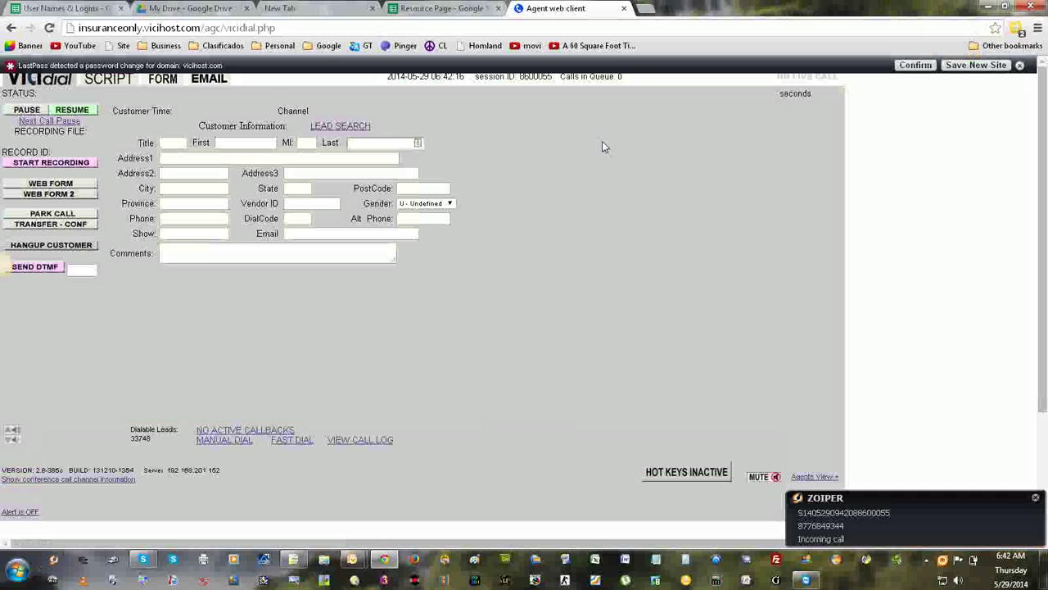
Close the LastPass password-change bar at the top of the browser.
left_click(1019, 65)
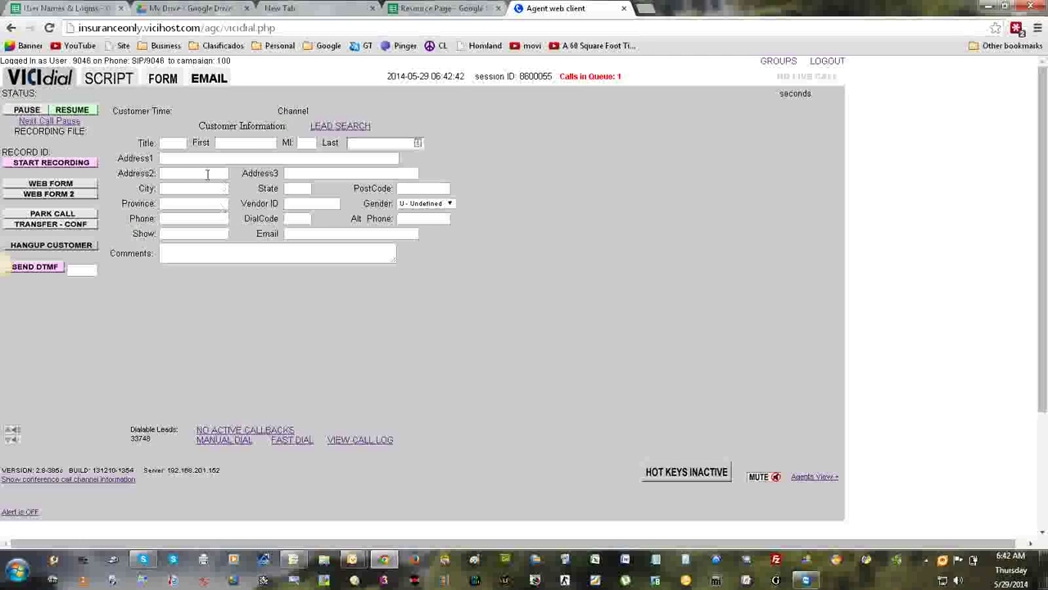
left_click(110, 82)
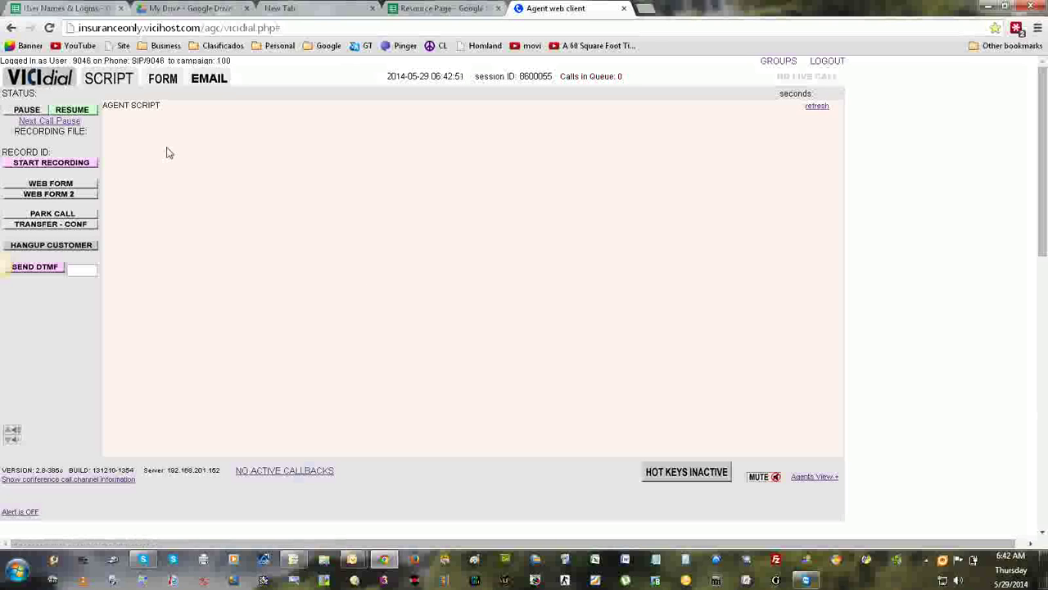
left_click(165, 82)
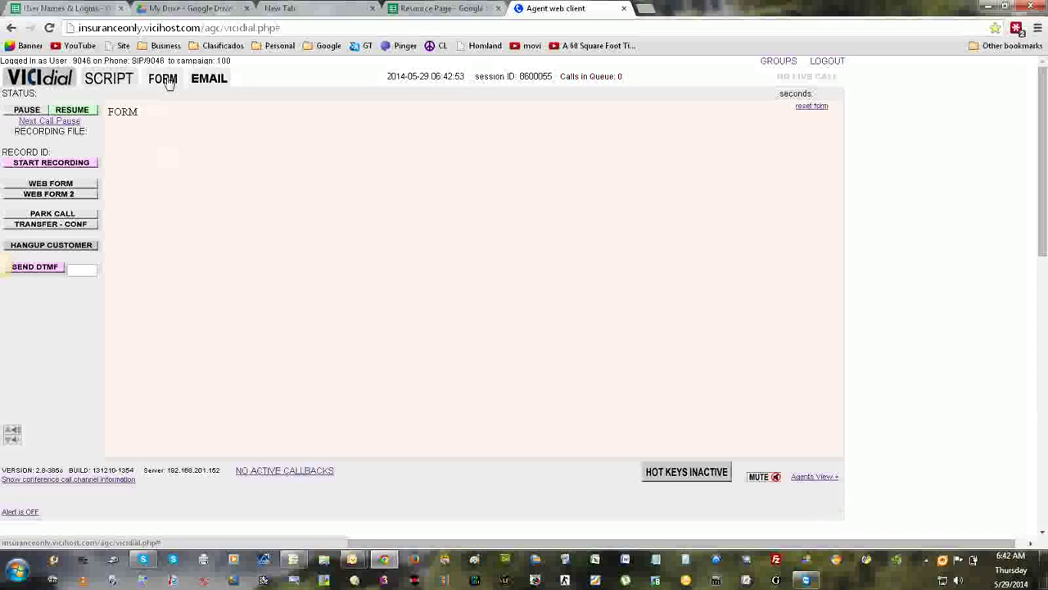
left_click(209, 82)
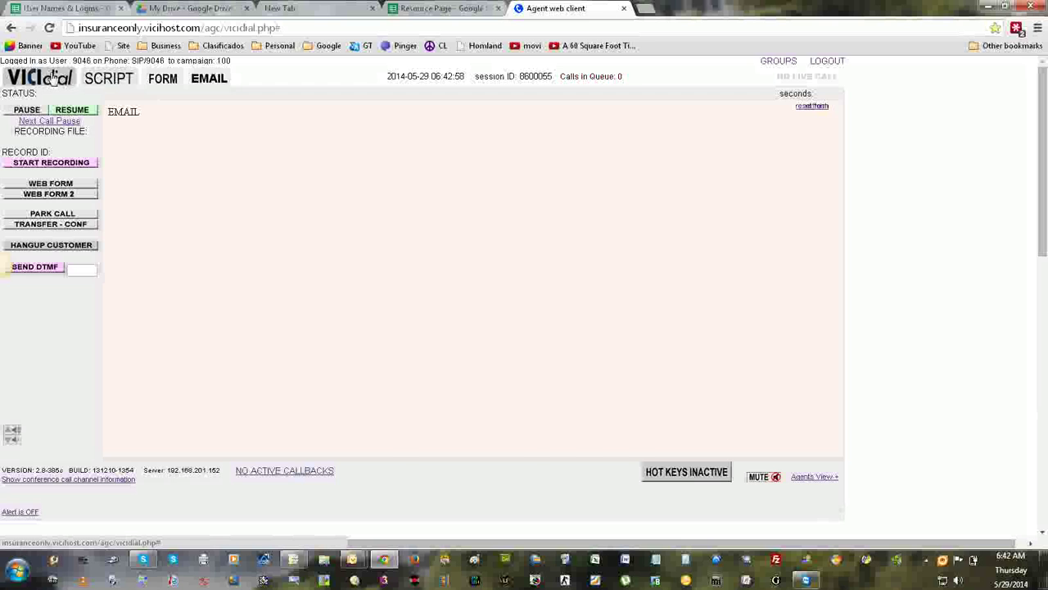
left_click(52, 78)
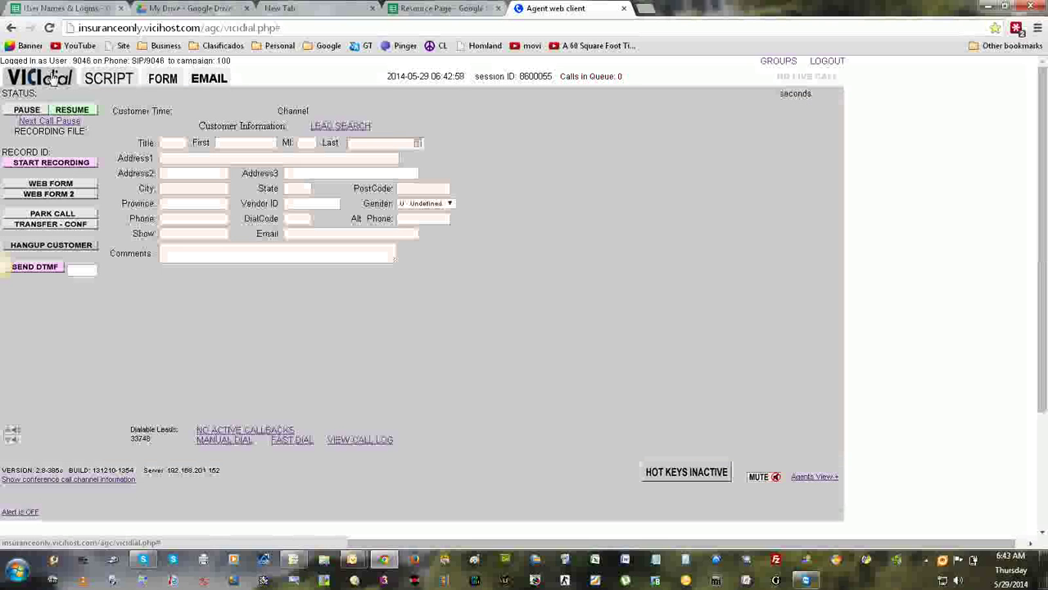
left_click(108, 82)
Return to the customer form and open the call log showing the 375-second TEST call.
left_click(54, 83)
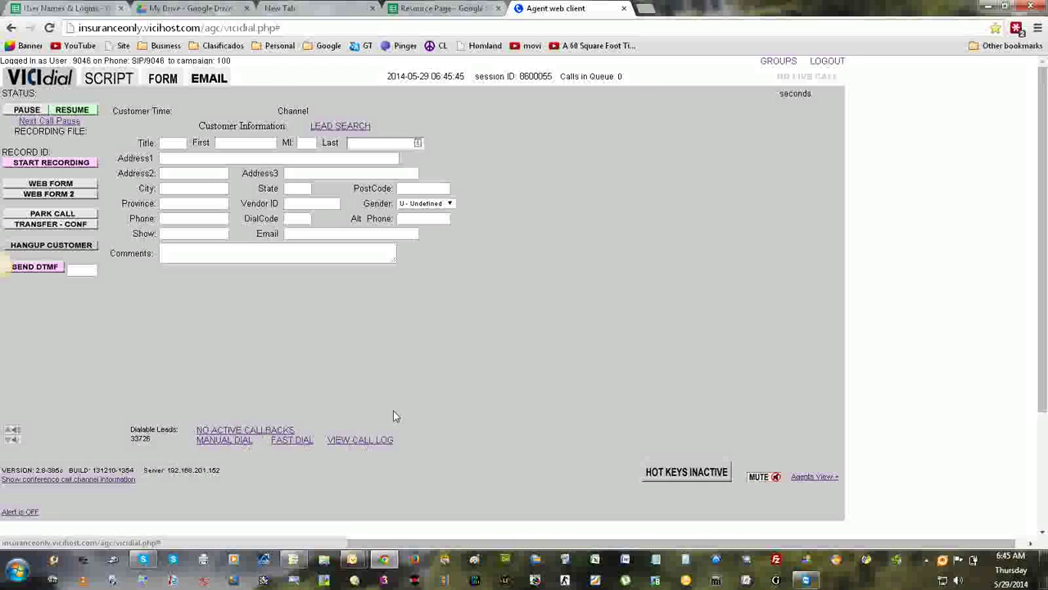
left_click(362, 440)
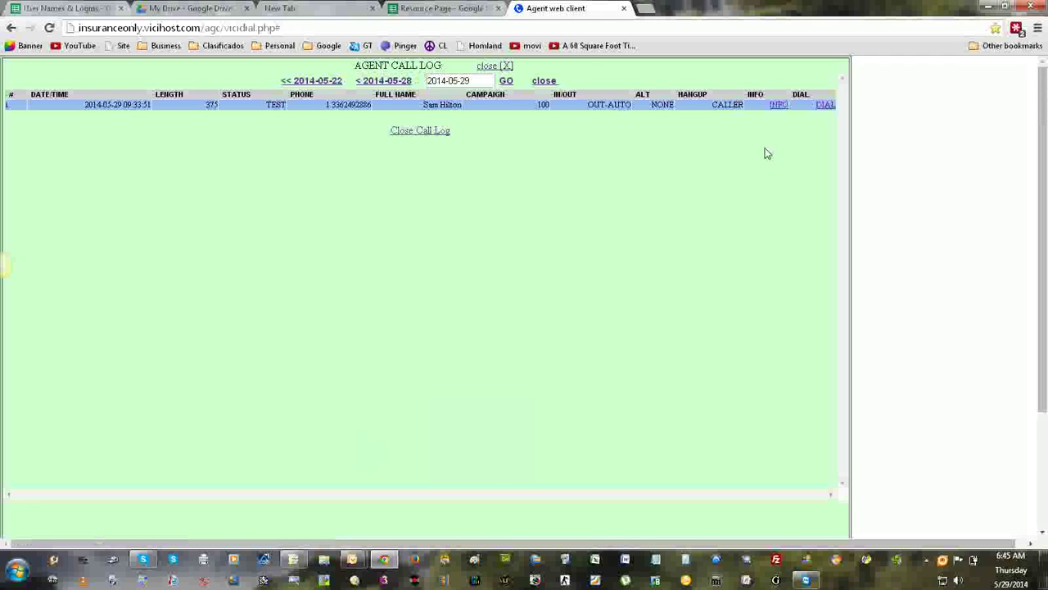
Redial the 2014-05-29 TEST call, opening a manual dial lead form with its number prefilled.
left_click(825, 105)
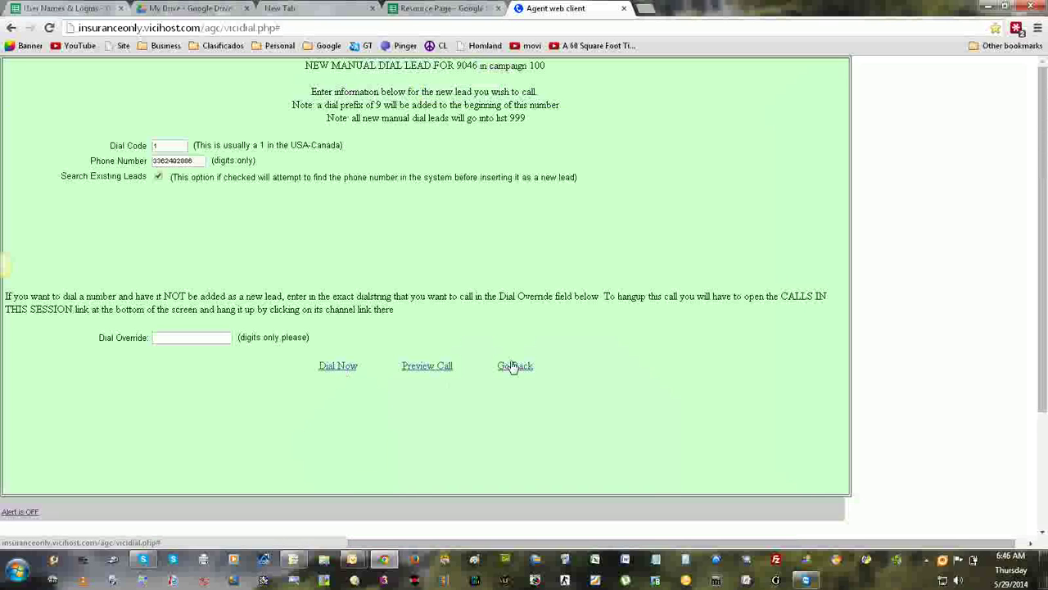
Exit the prefilled manual dial form, reopen a blank one, then leave again without dialing.
double_click(196, 161)
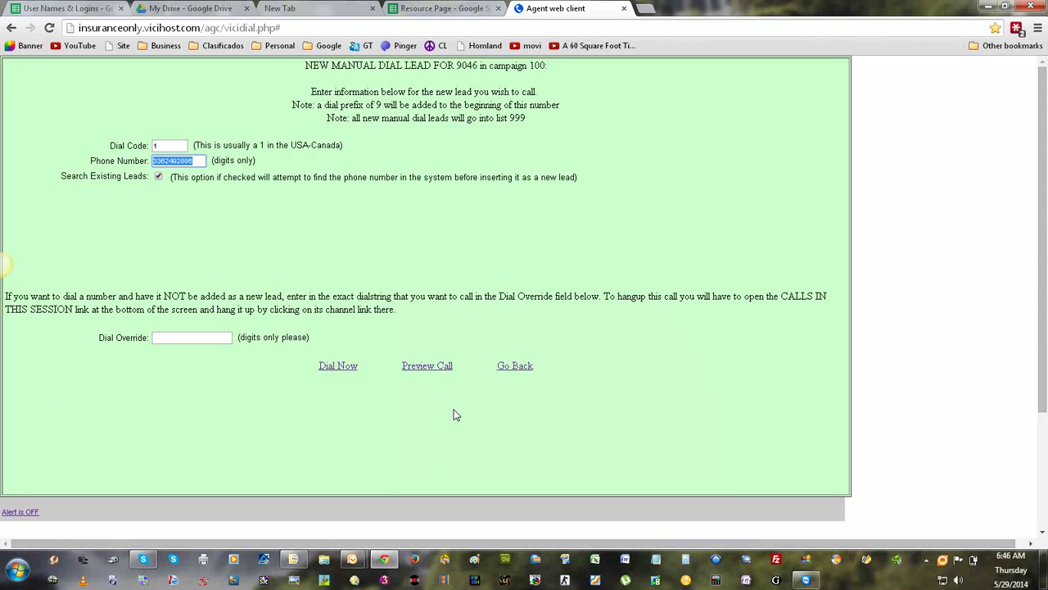
left_click(521, 366)
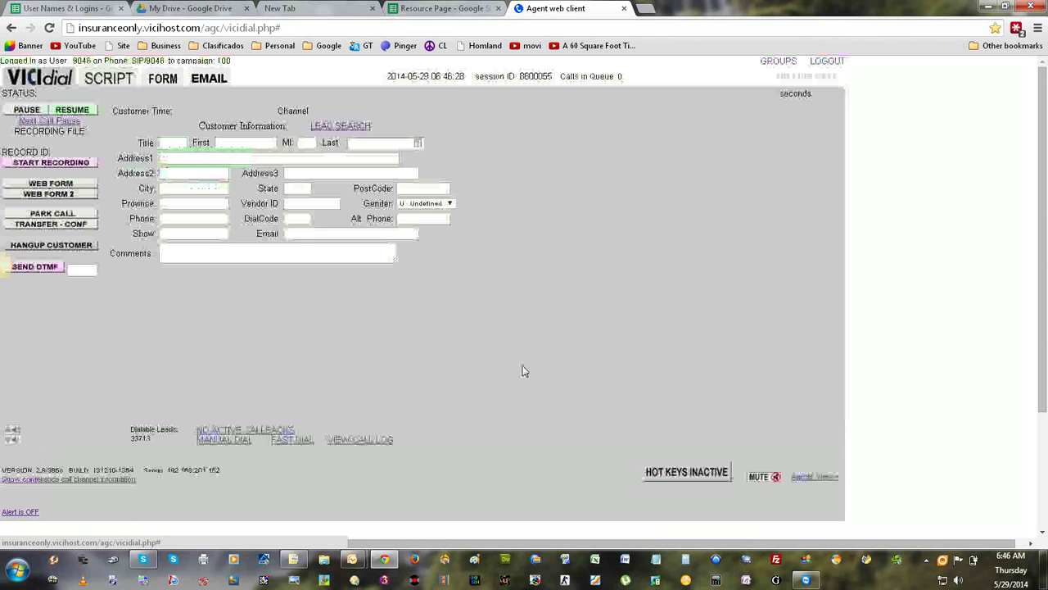
left_click(241, 439)
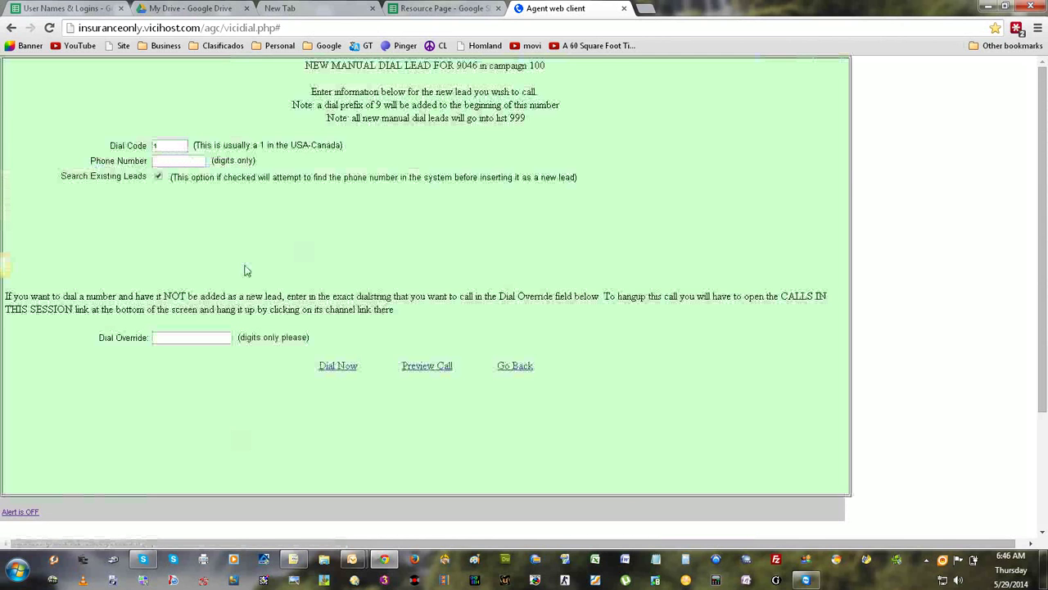
left_click(208, 337)
left_click(185, 160)
left_click(515, 366)
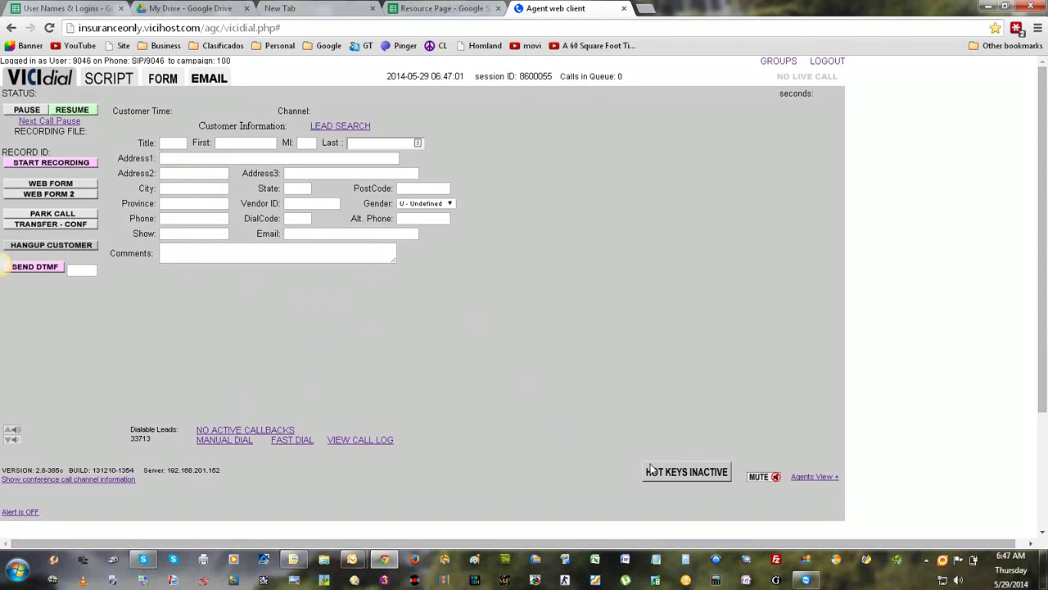
Switch hot keys to HOT KEYS ACTIVE so dispositions like 9 - LEAD - Appointment Set appear.
mouse_move(663, 474)
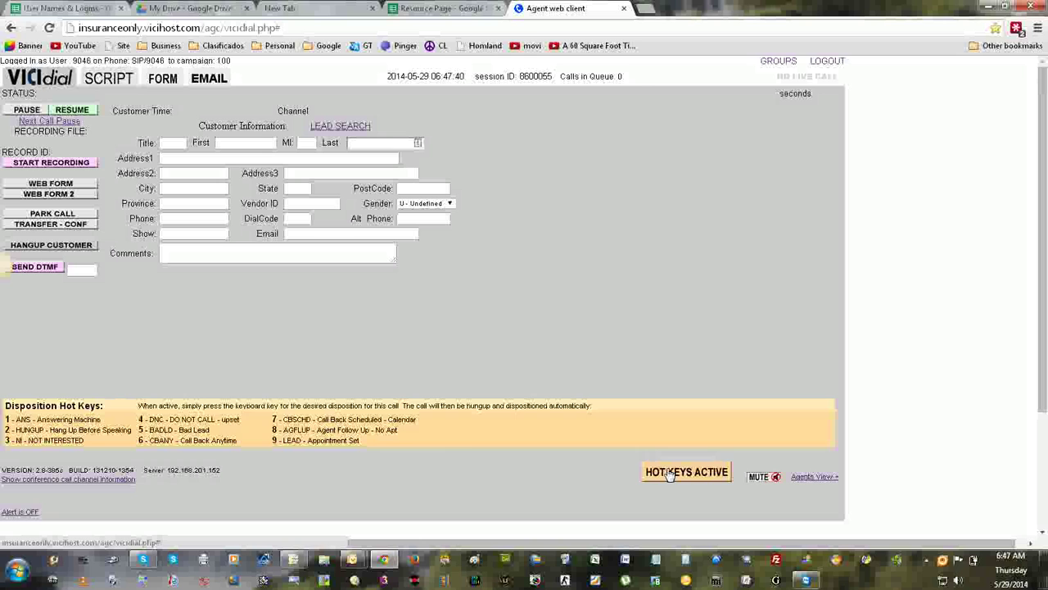
left_click(670, 473)
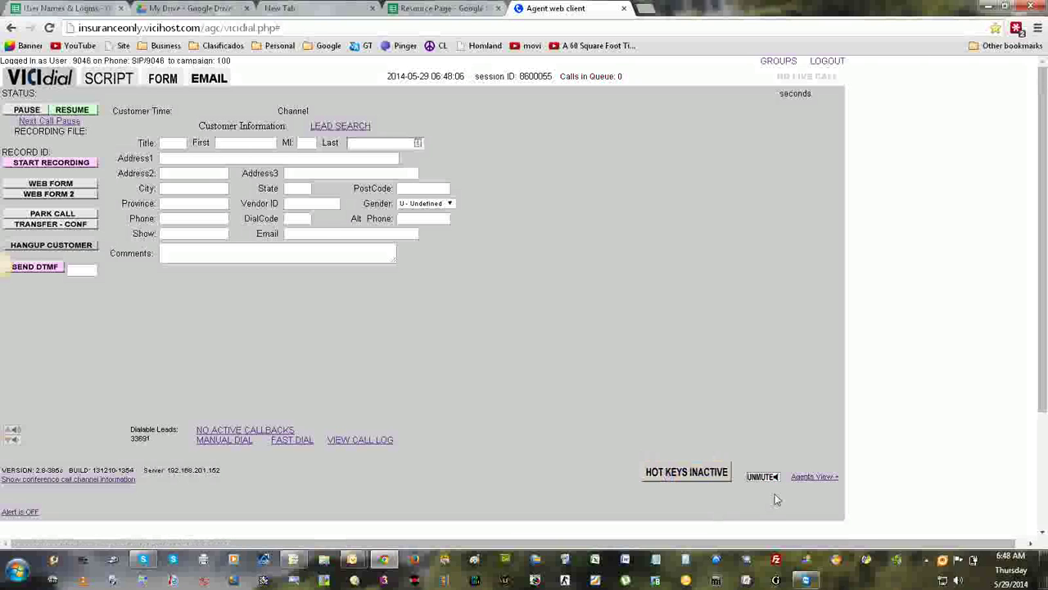
Expand then collapse the Other Agents Status panel, and RESUME the agent for incoming calls.
left_click(813, 478)
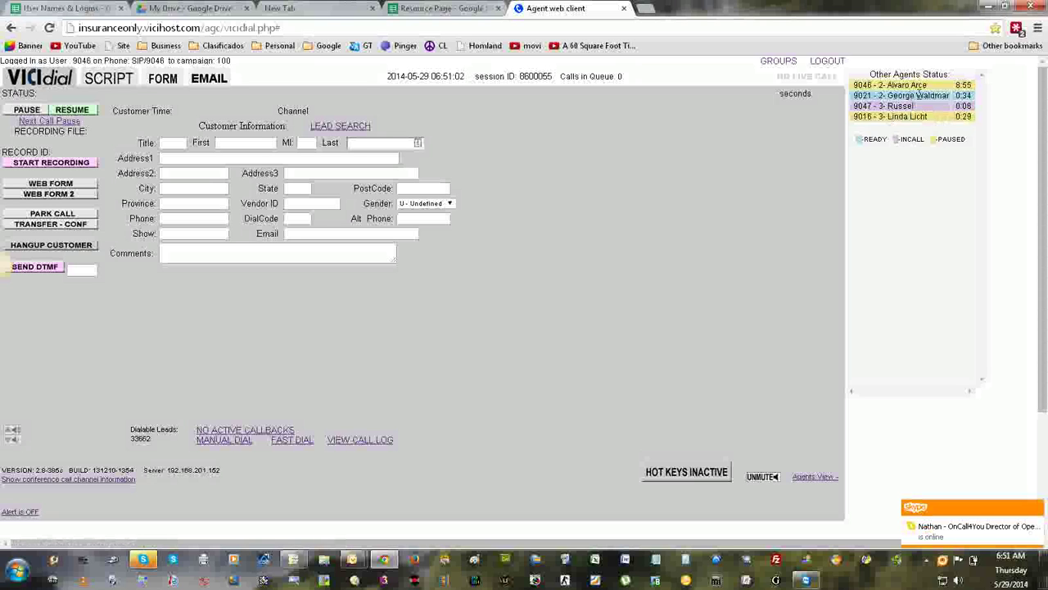
left_click(829, 478)
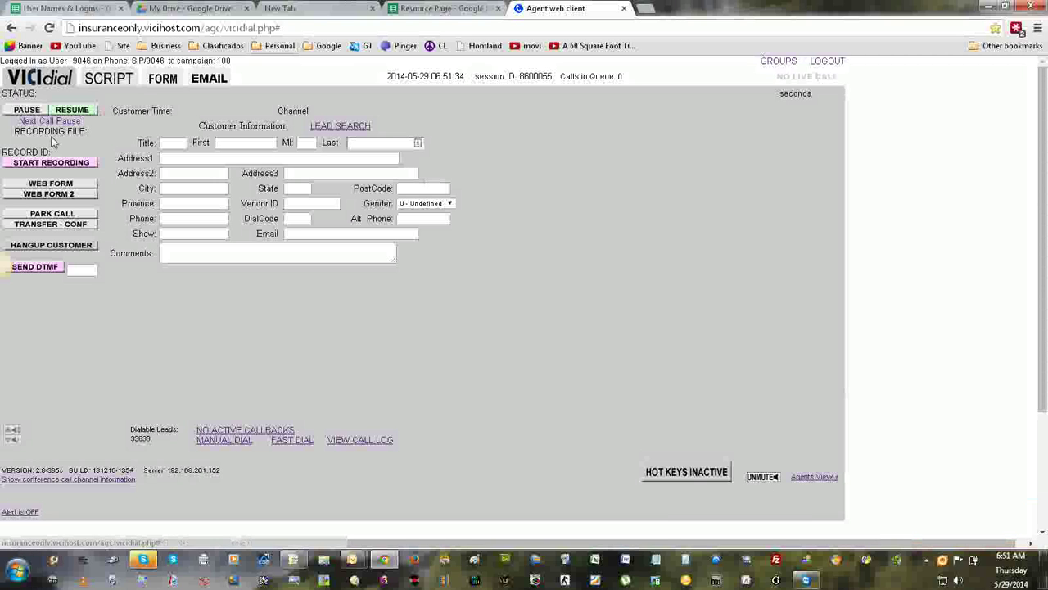
left_click(75, 113)
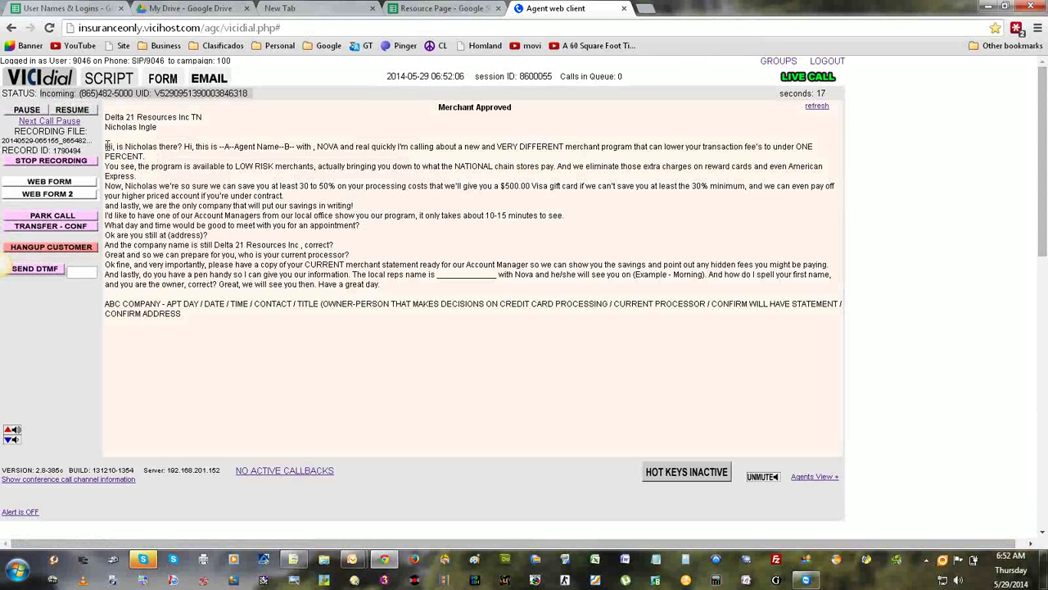
Highlight the opening lines and the 'And lastly' line of the Merchant Approved script.
left_click_drag(108, 145, 137, 265)
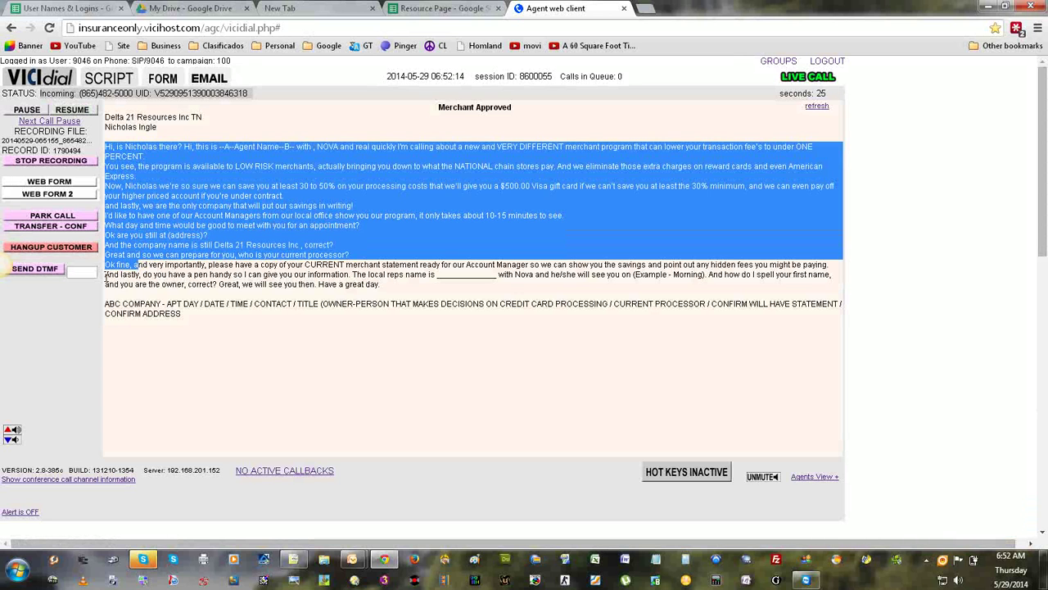
left_click(107, 278)
left_click_drag(106, 277, 709, 278)
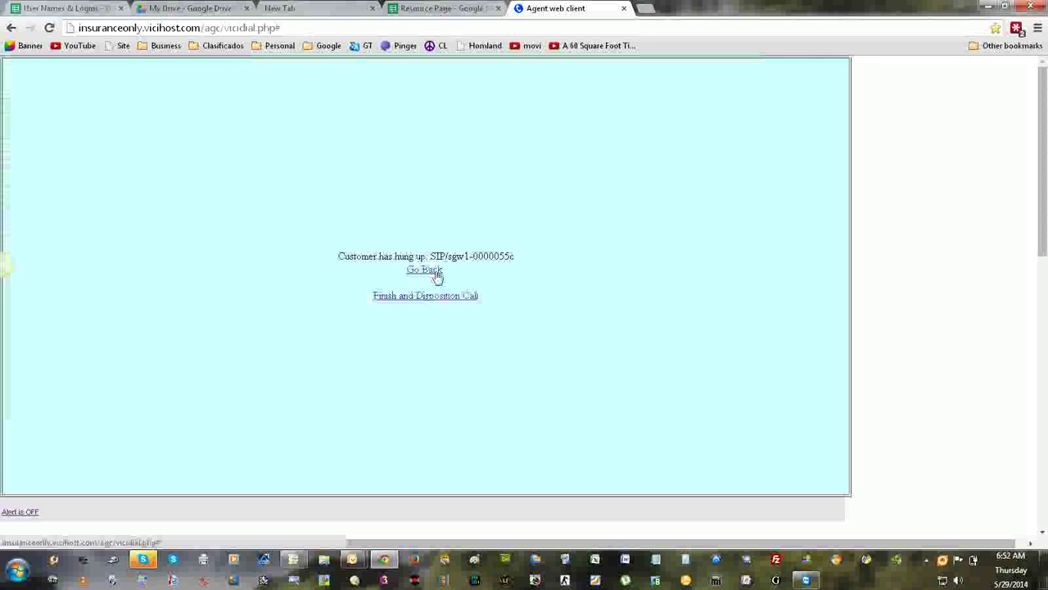
Dismiss the hang-up notice and highlight the prospect's name and the 30 to 50% savings figure.
left_click(426, 270)
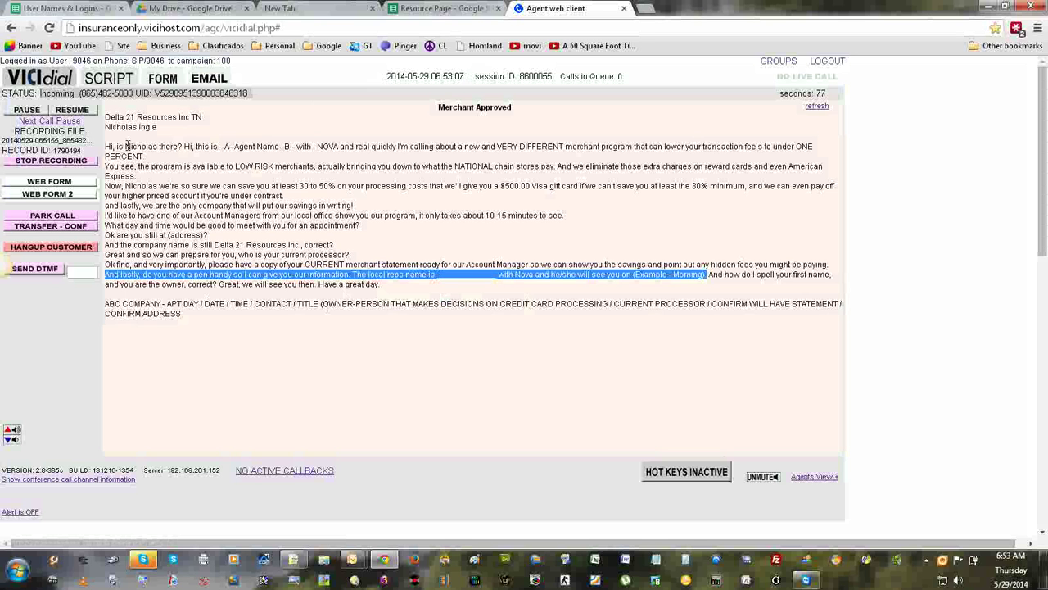
left_click_drag(125, 147, 153, 147)
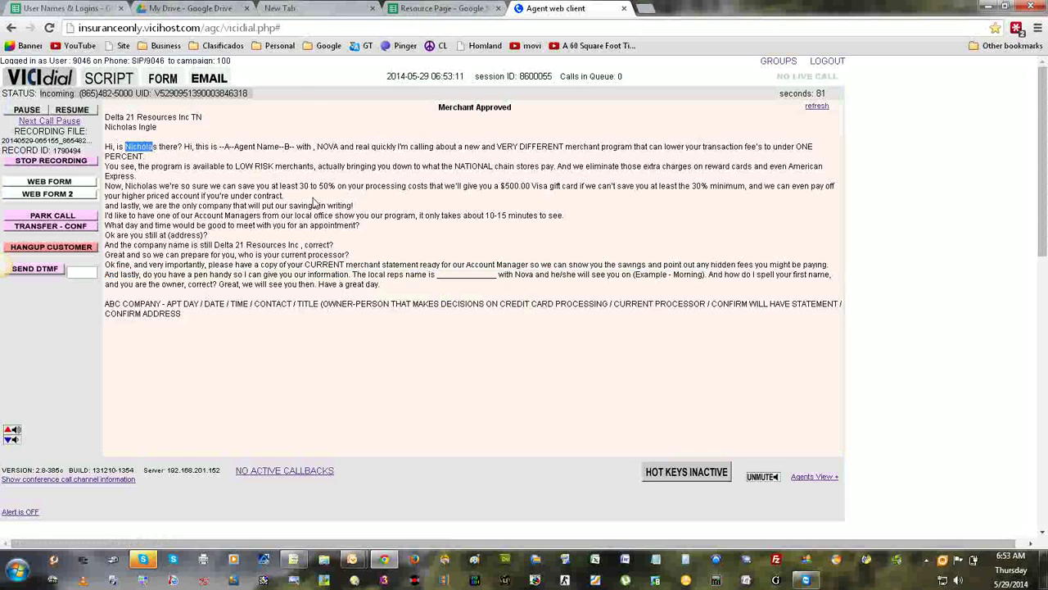
left_click_drag(300, 185, 332, 187)
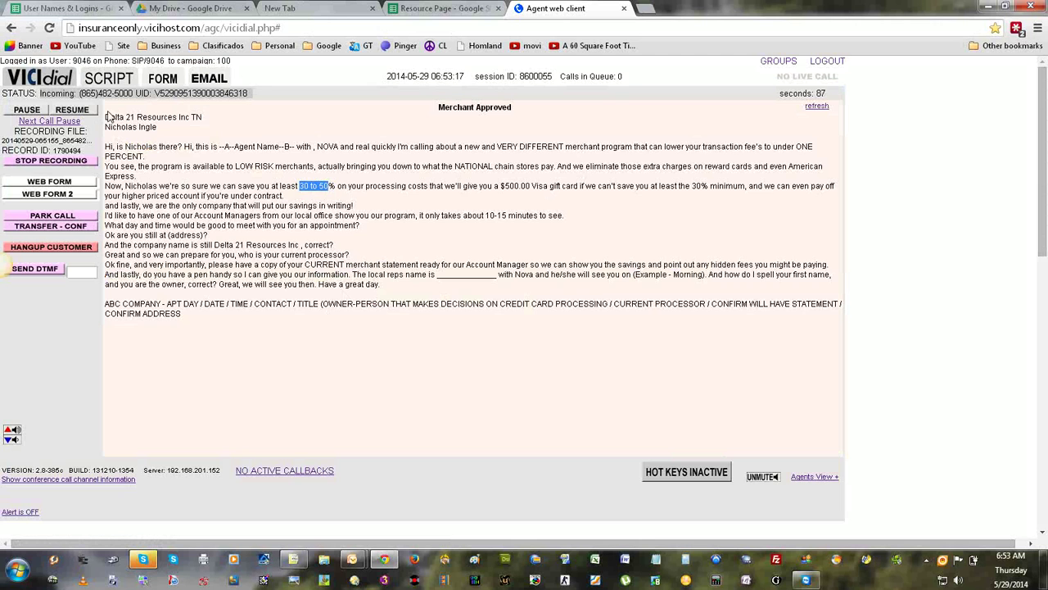
Show the customer information form, select the Comments text, and switch to the Resource Page spreadsheet.
left_click(53, 85)
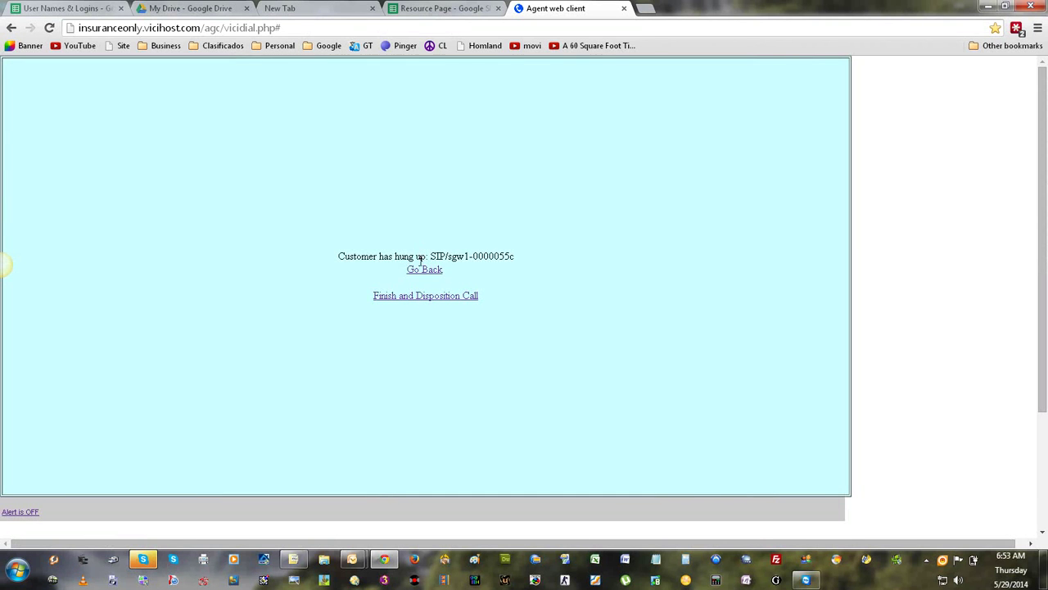
left_click(421, 269)
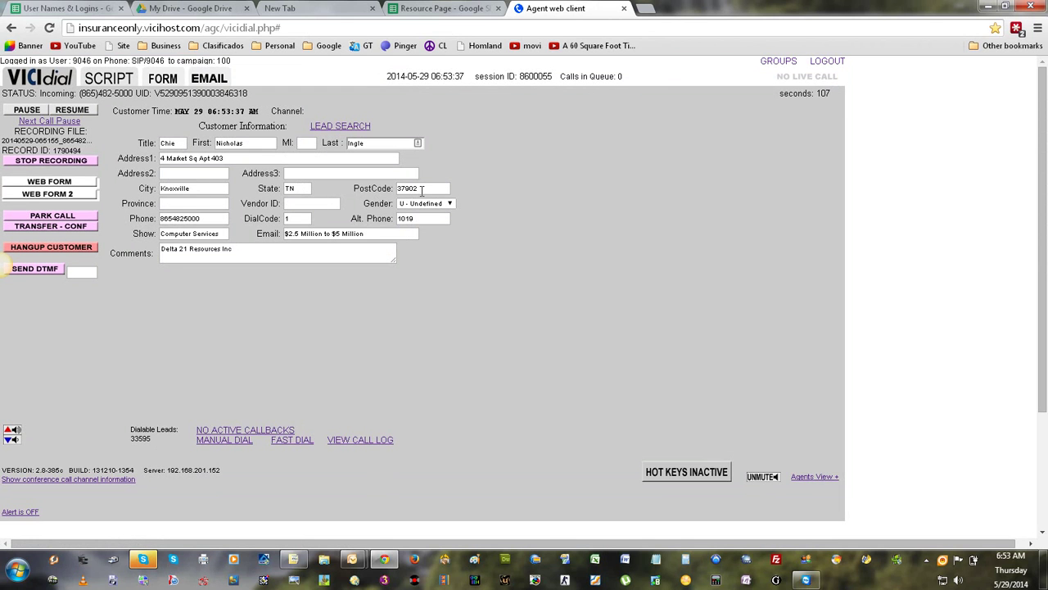
left_click_drag(258, 258, 131, 241)
key("ctrl+c")
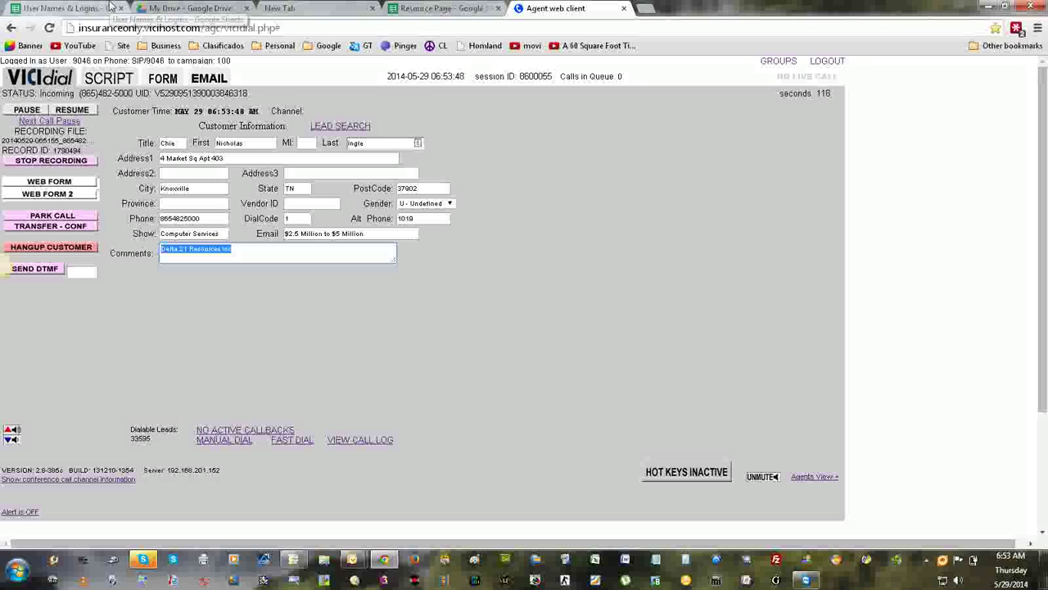
left_click(480, 8)
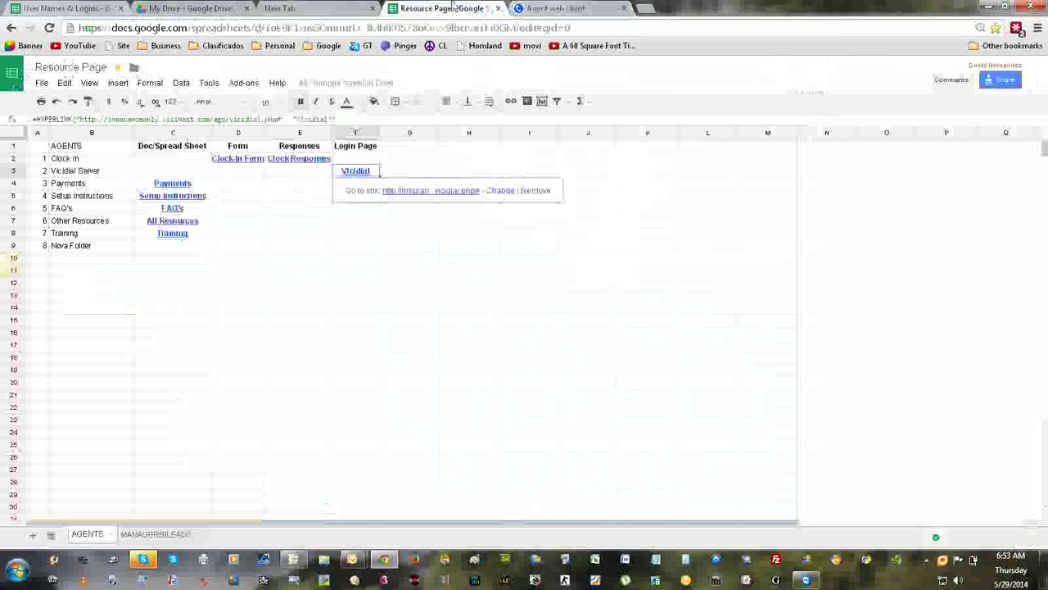
Follow the Setup Instructions link in cell C5 to open the Nova Campaign Setup document.
left_click(176, 197)
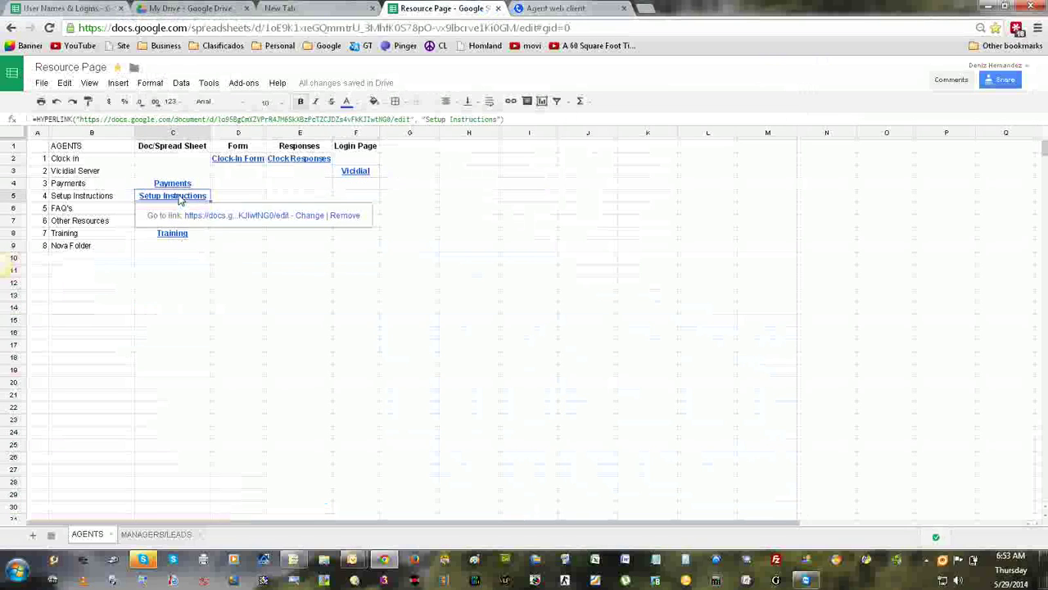
left_click(219, 217)
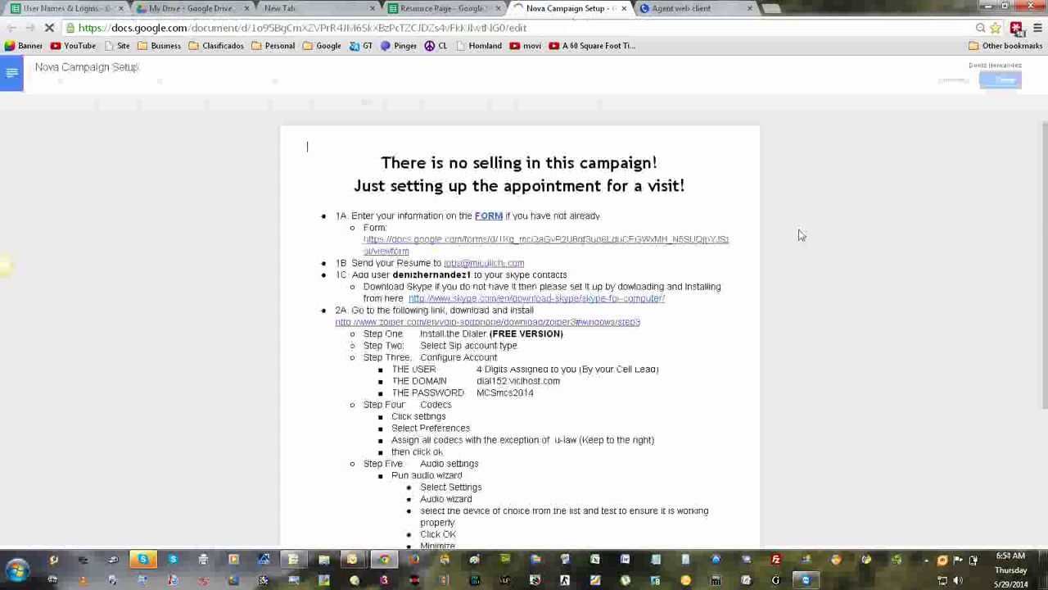
Select the Example Appointment sample note text, then switch back to the VICIdial agent tab.
scroll(1047, 341, "down", 1)
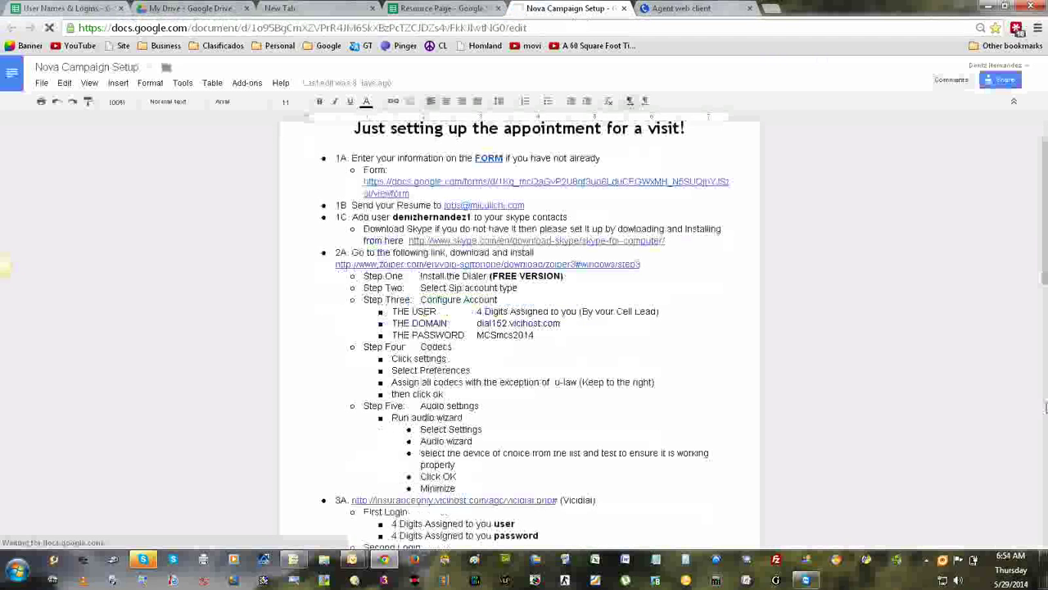
scroll(1046, 407, "down", 15)
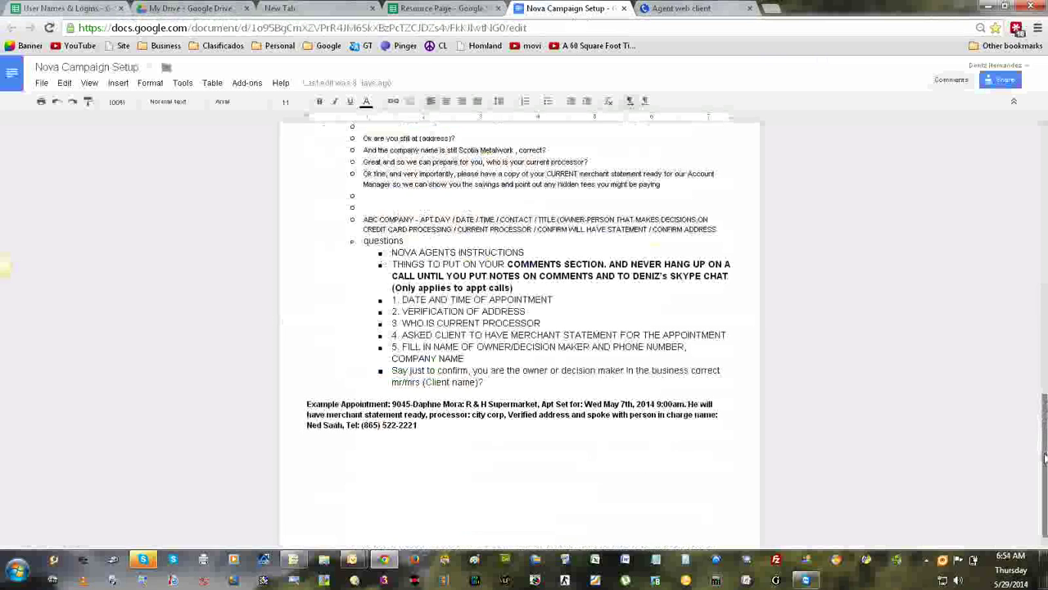
left_click_drag(418, 425, 392, 405)
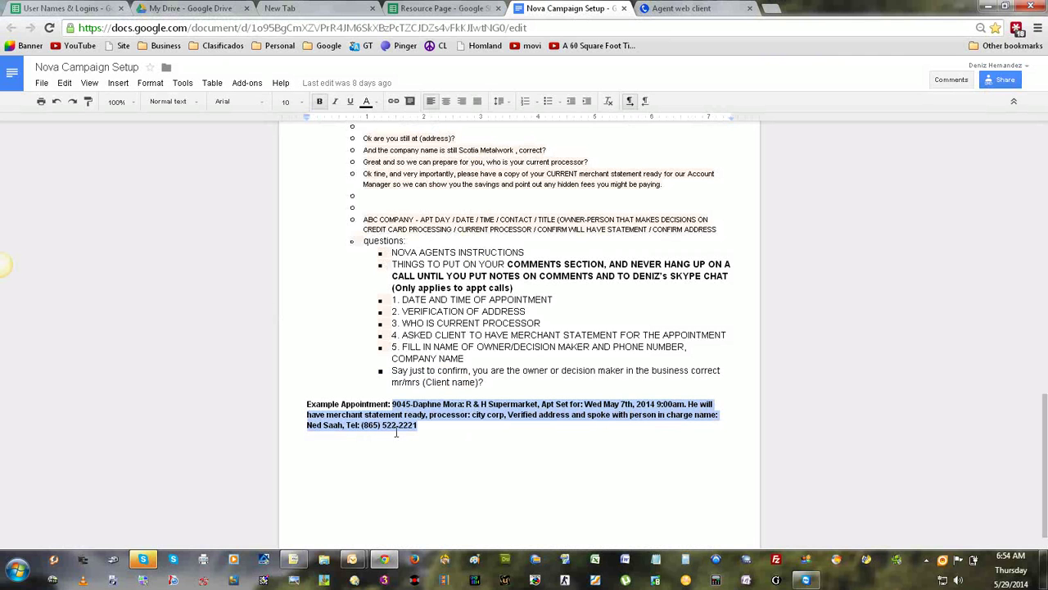
left_click(674, 7)
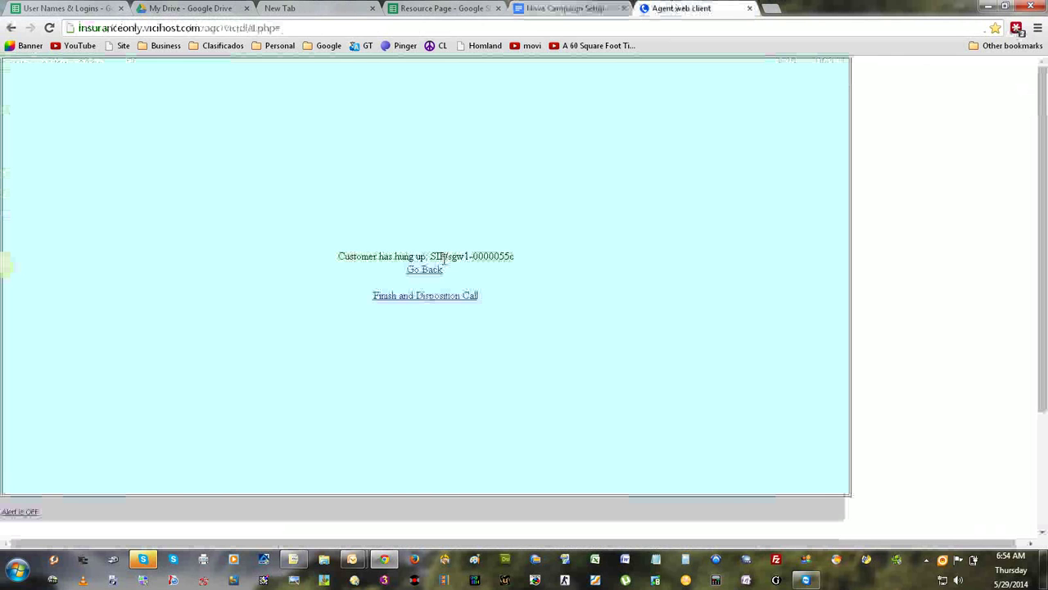
Overwrite the lead's Comments field with 'Delta 21 Resources Inc'.
left_click(424, 269)
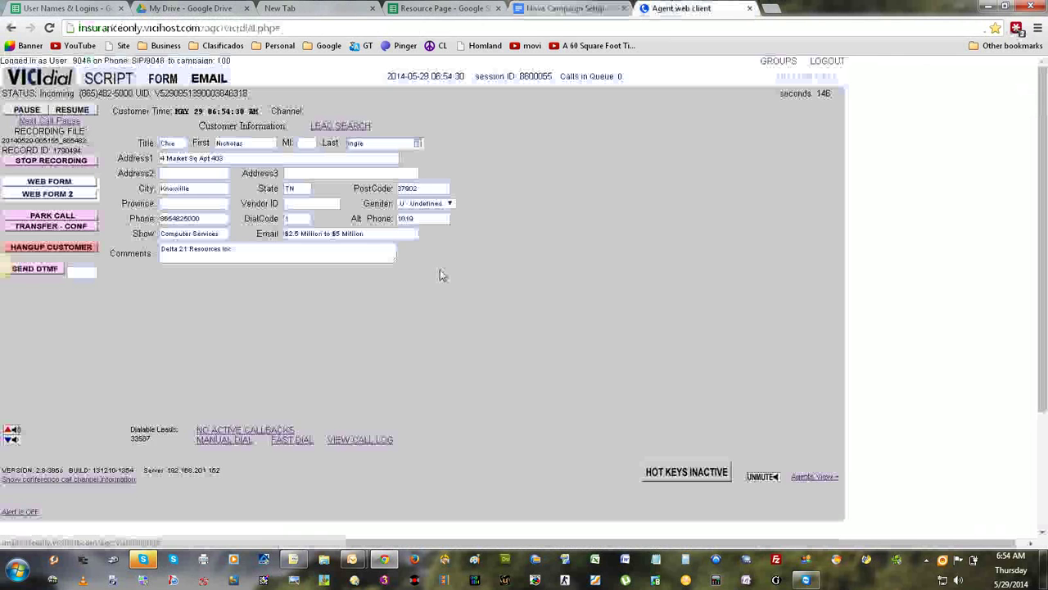
left_click_drag(339, 252, 117, 235)
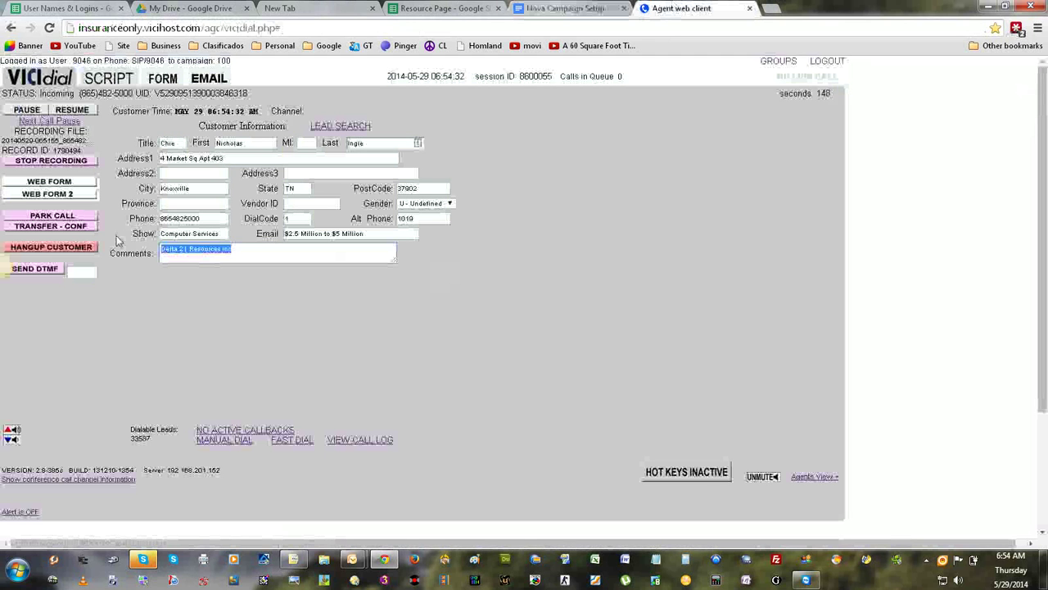
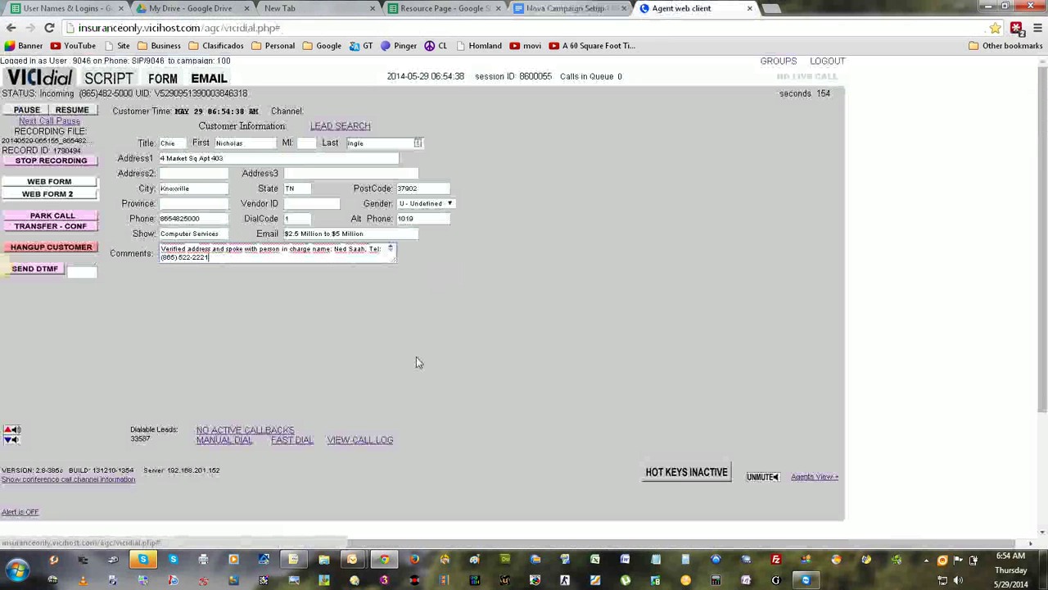
mouse_move(706, 476)
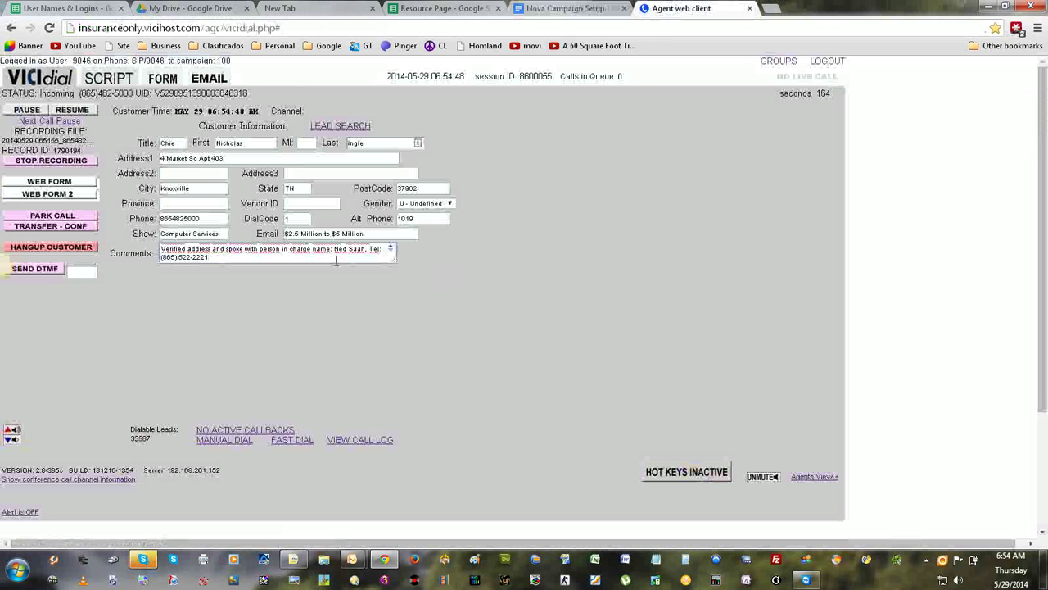
left_click_drag(335, 262, 136, 232)
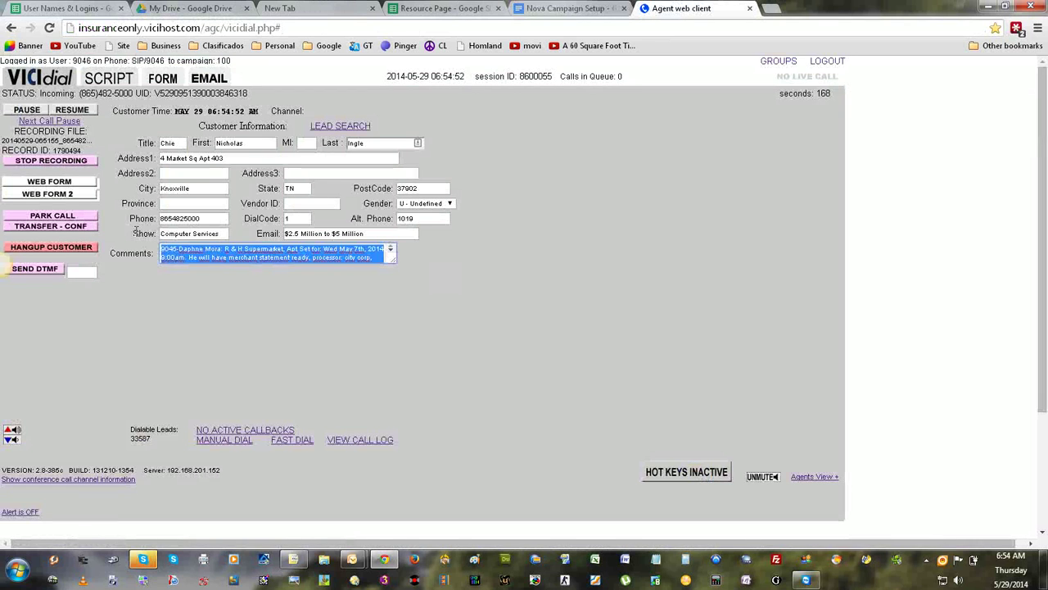
key("ctrl+v")
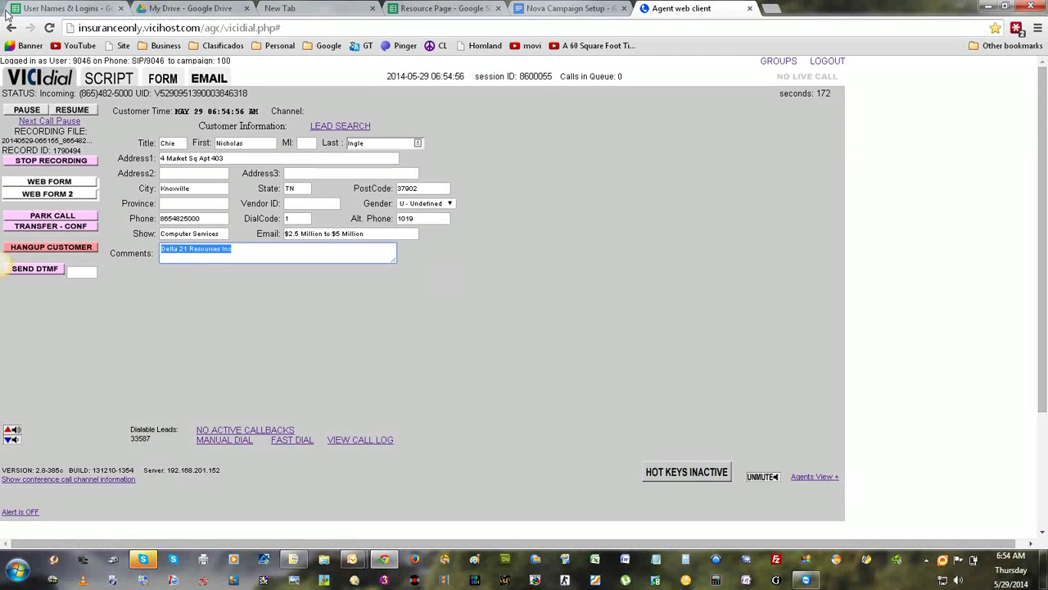
left_click(330, 258)
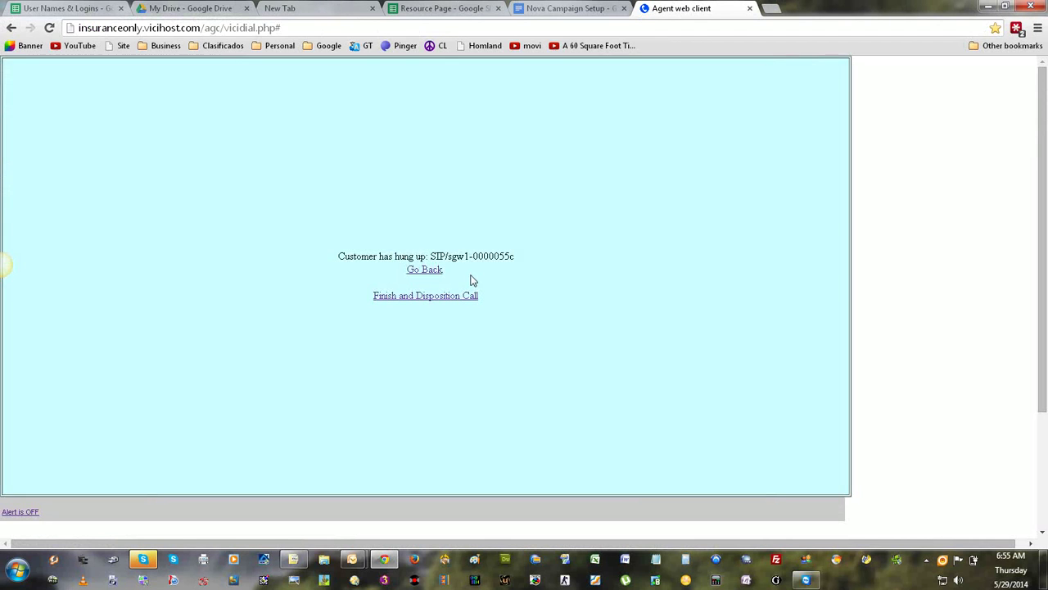
Leave the hang-up notice, view the lead's call script, and turn on disposition hot keys.
left_click(434, 272)
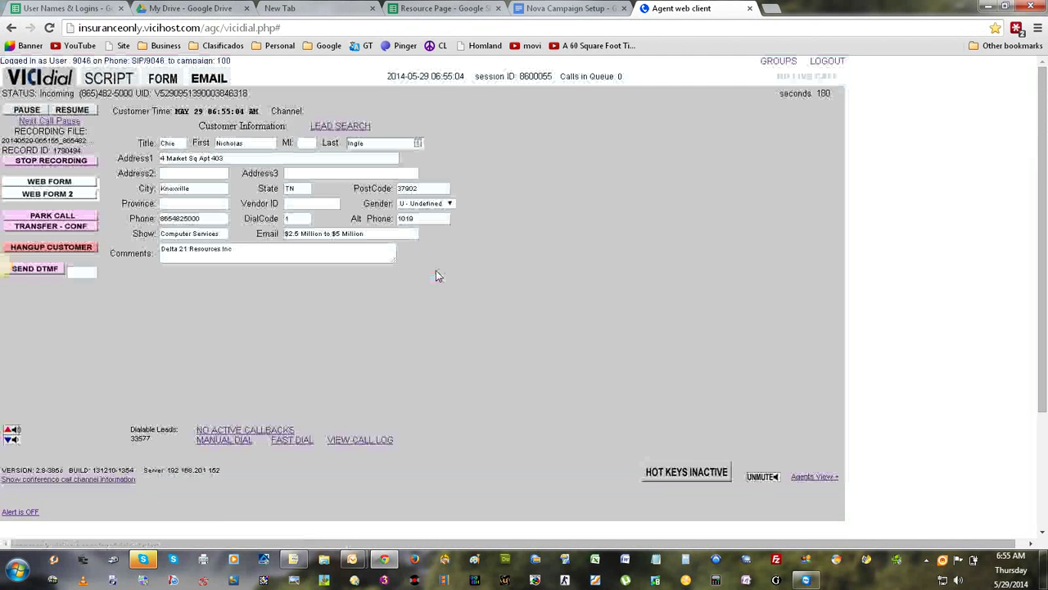
left_click(109, 79)
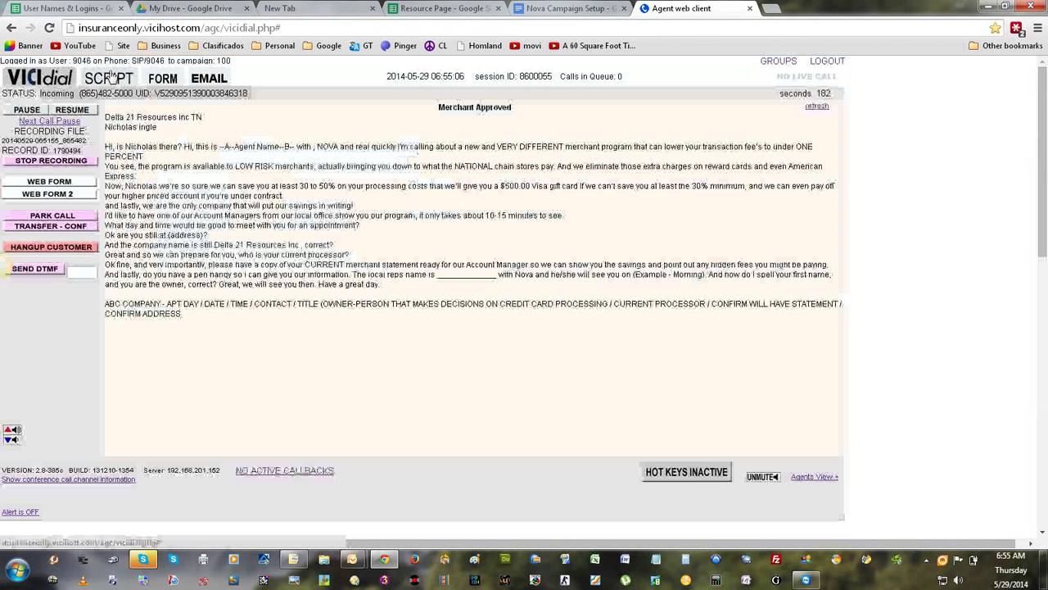
left_click(697, 474)
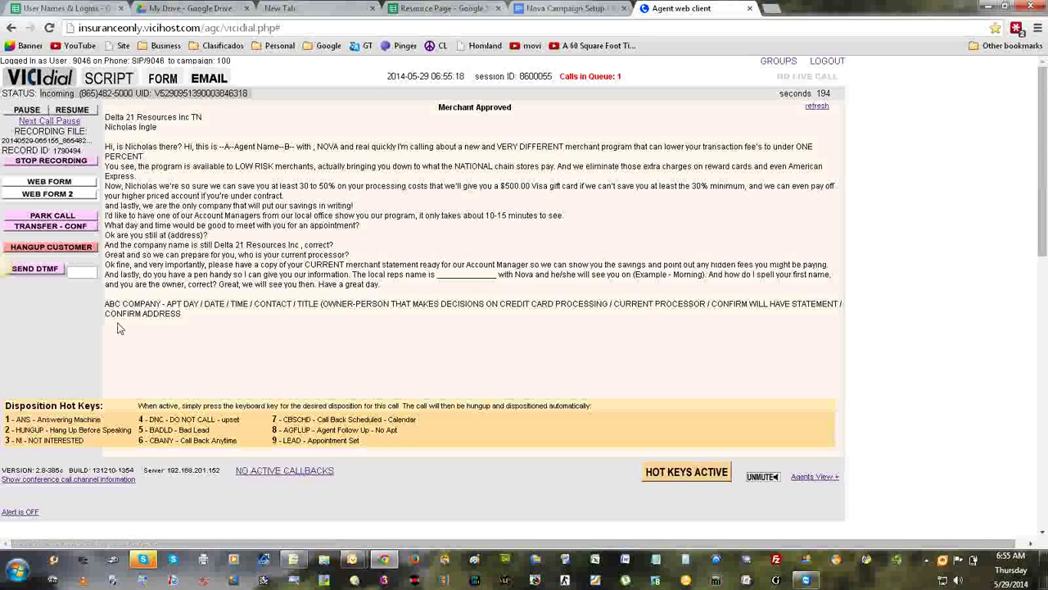
Return to the customer form, try VIEW CALL LOG, and dismiss the must-be-paused alert.
left_click(43, 84)
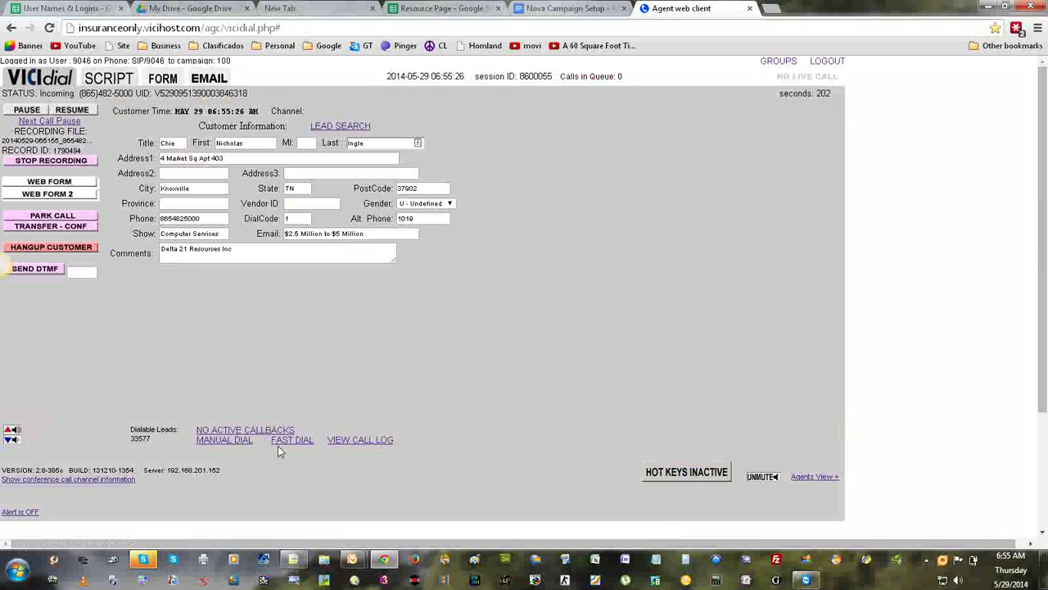
left_click(357, 442)
left_click(265, 275)
Hang up the customer and submit the TEST - TESTING SYSTEM disposition.
left_click(94, 248)
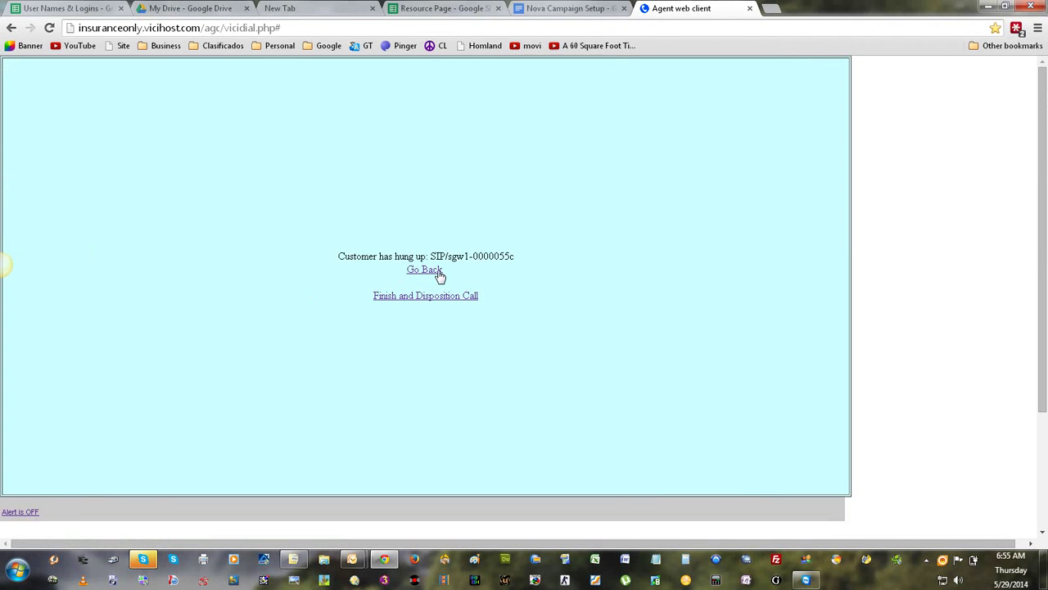
left_click(437, 272)
left_click(70, 247)
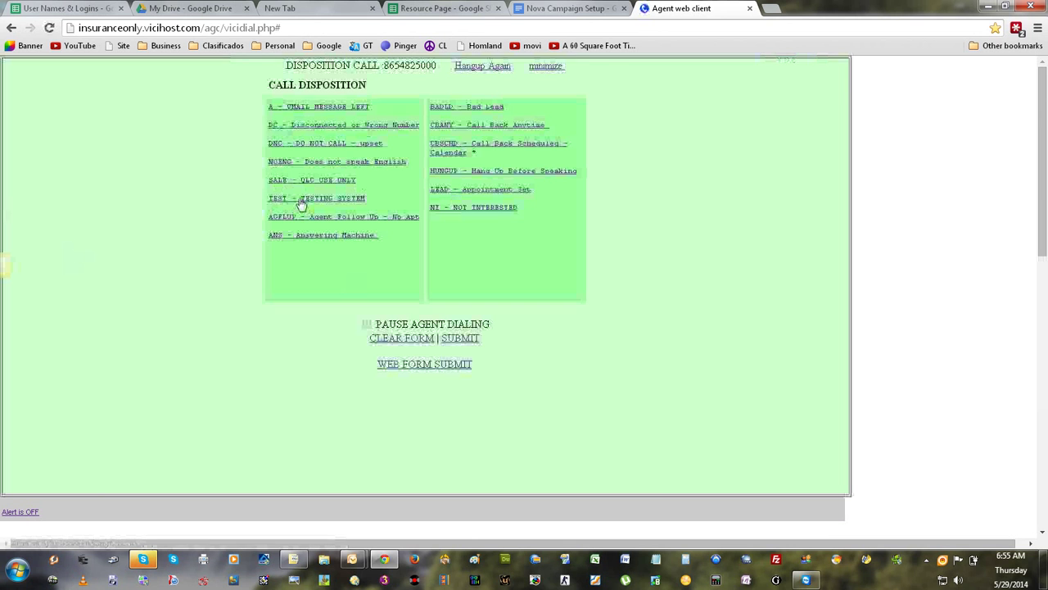
left_click(303, 200)
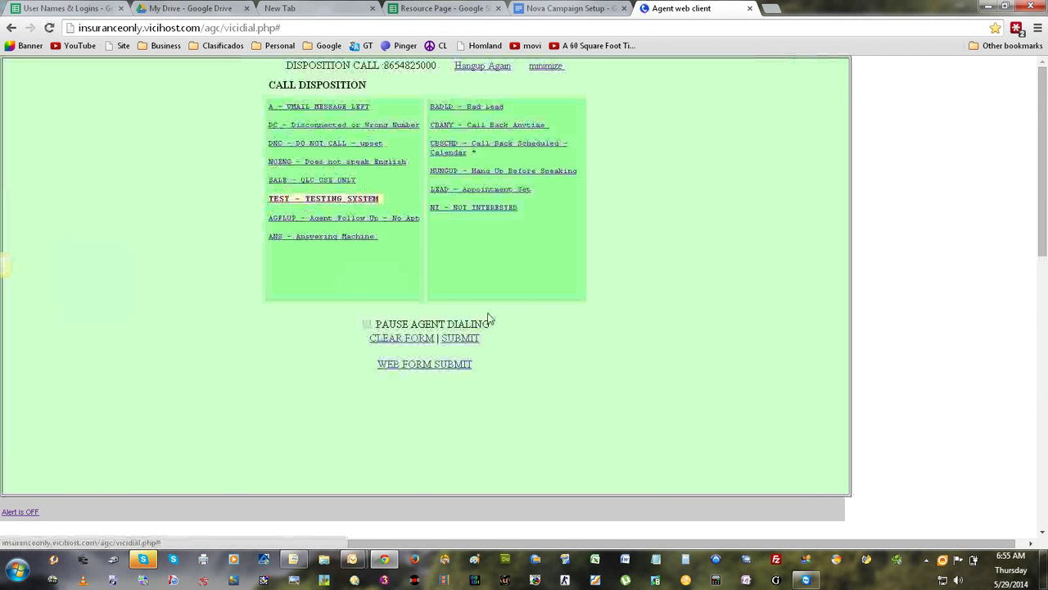
left_click(463, 338)
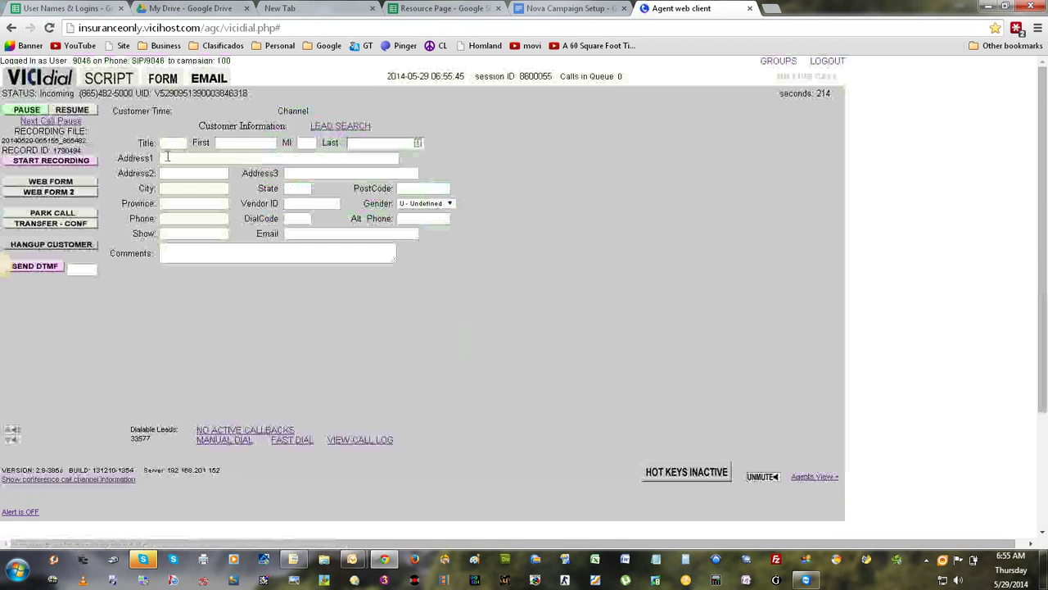
left_click(377, 446)
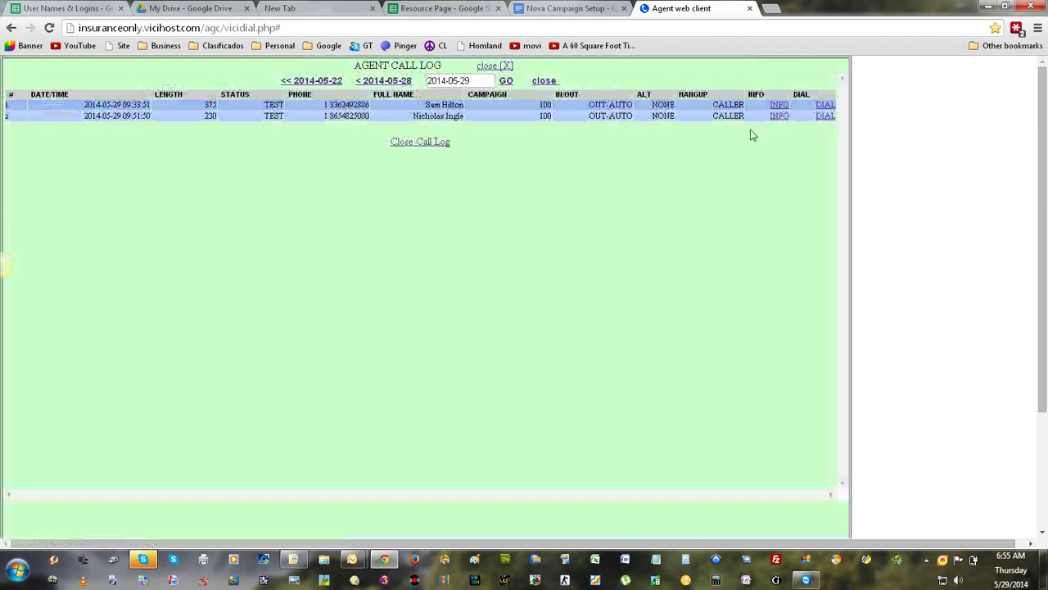
left_click(823, 107)
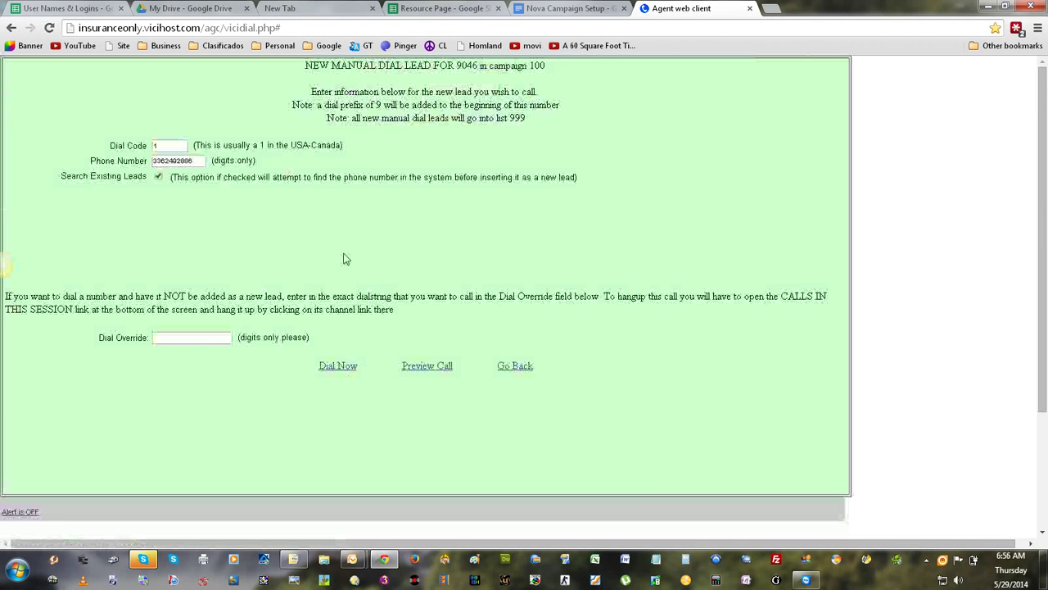
left_click(337, 367)
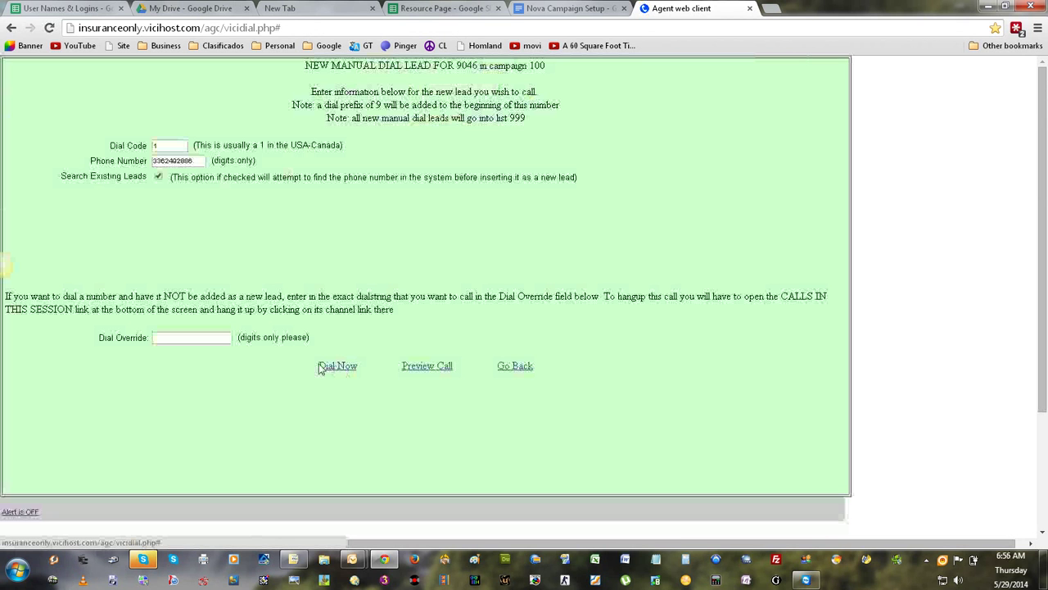
left_click(514, 368)
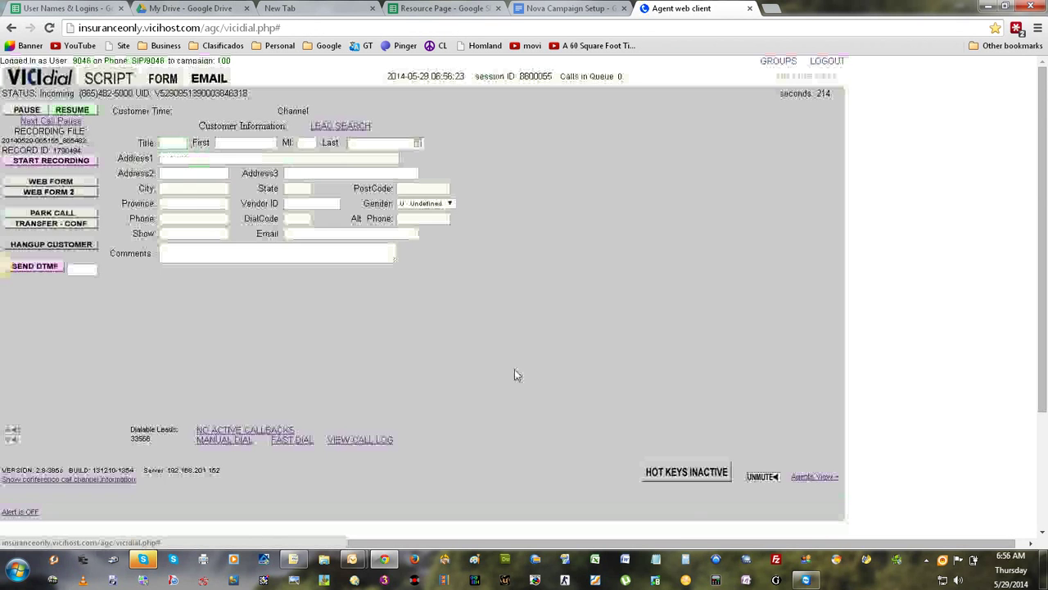
left_click(230, 448)
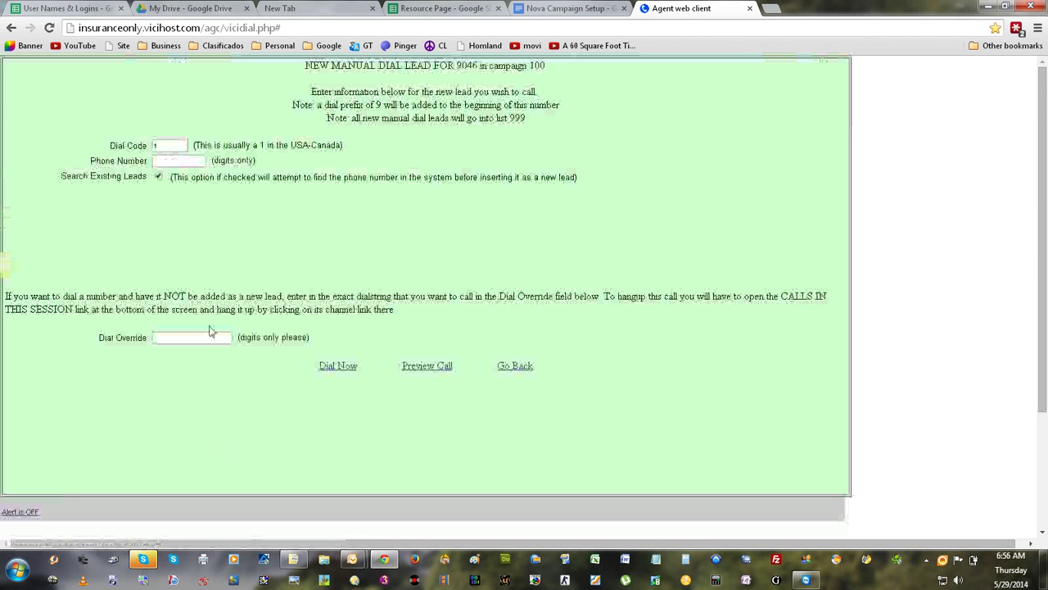
left_click(164, 162)
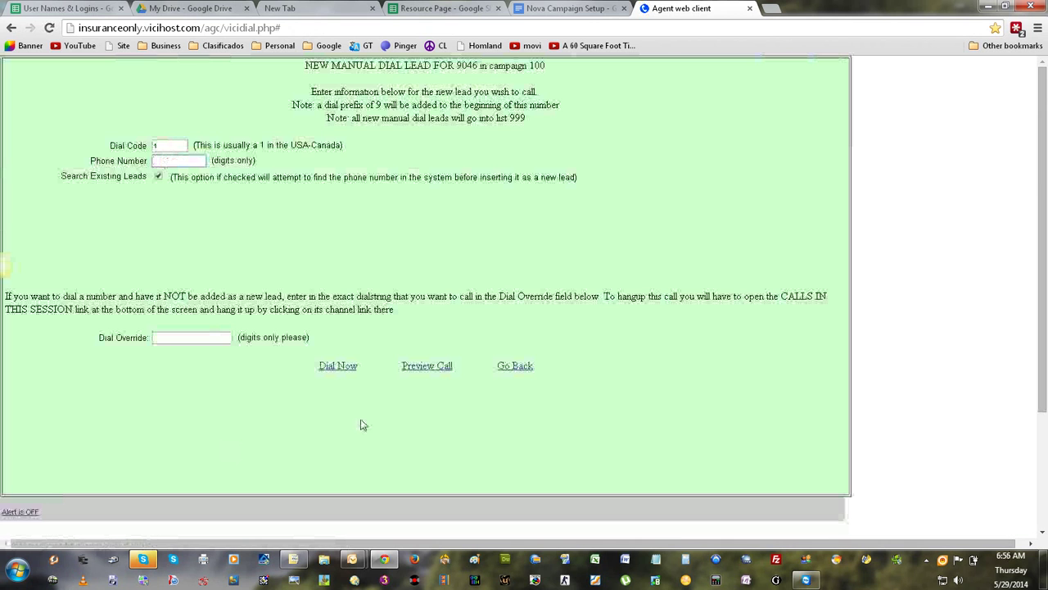
left_click(514, 368)
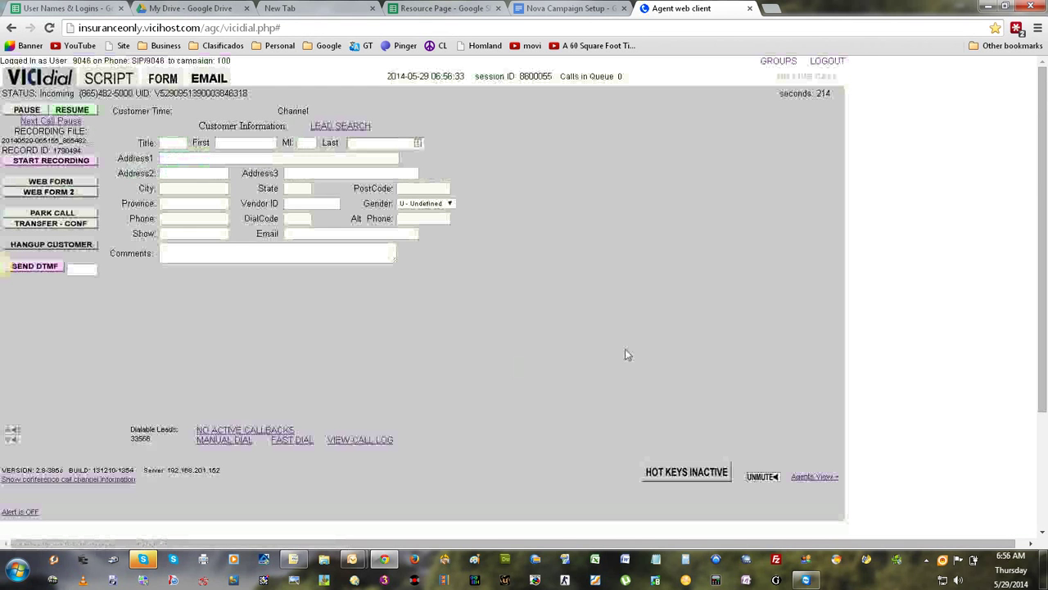